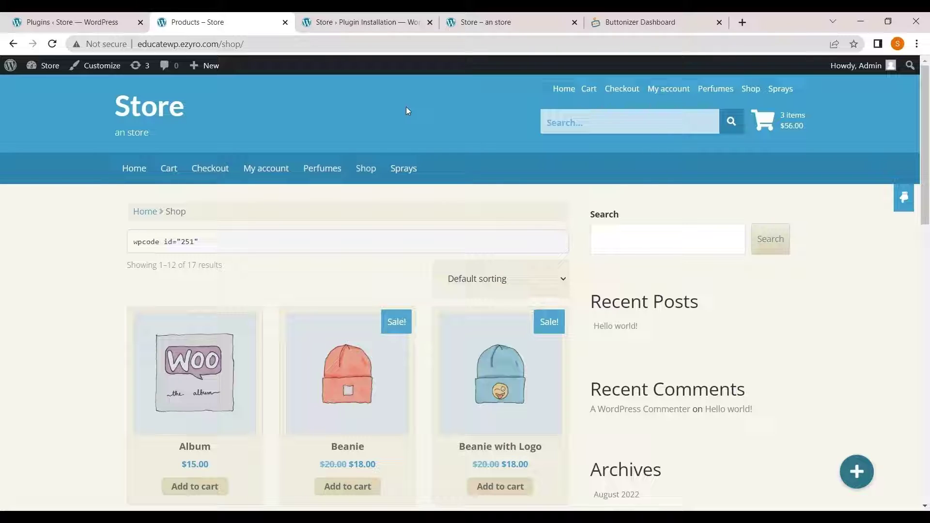
- On the shop page, expand the floating + button into its seven social icons
{"action": "scroll", "coordinate": [590, 411], "scroll_direction": "down", "scroll_amount": 7}
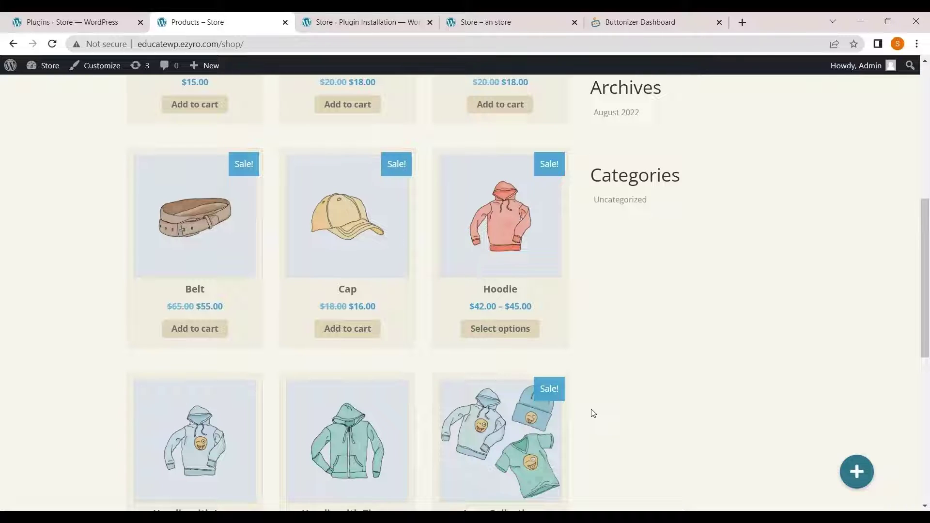
{"action": "scroll", "coordinate": [642, 351], "scroll_direction": "up", "scroll_amount": 1}
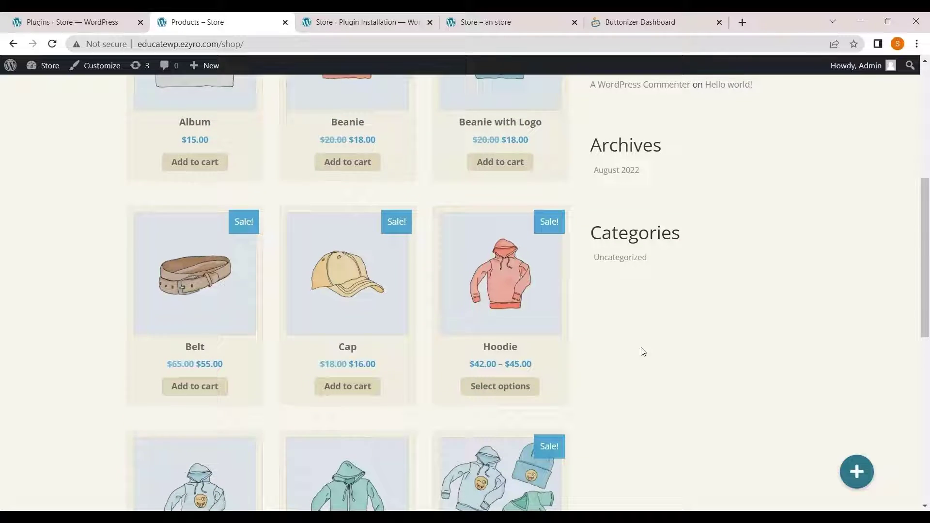
{"action": "scroll", "coordinate": [640, 350], "scroll_direction": "down", "scroll_amount": 2}
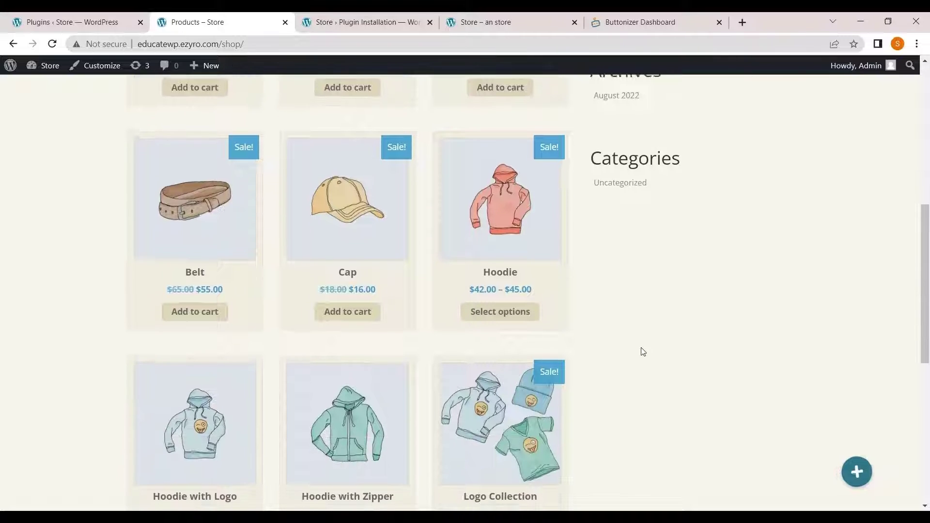
{"action": "left_click", "coordinate": [858, 473]}
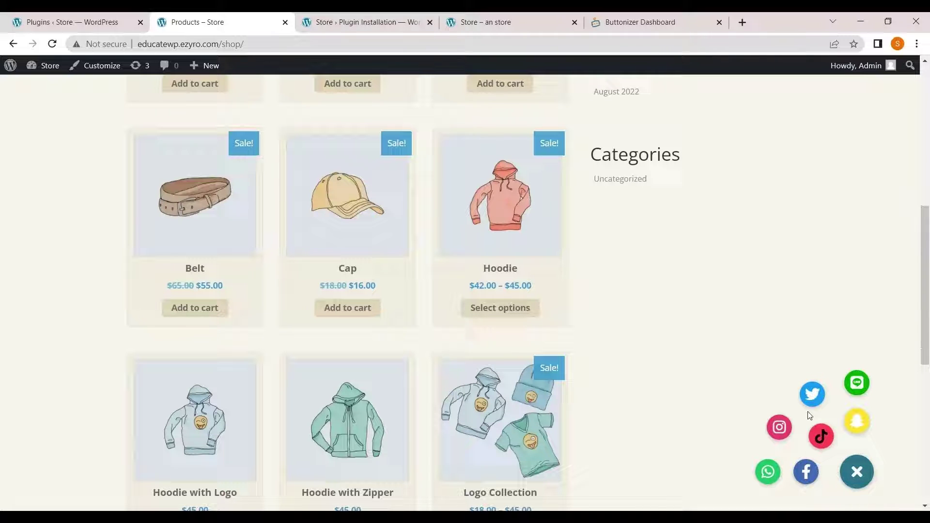
- Collapse the shop's social menu and reach buttonizer.pro through a Google search for 'buttonizer'
{"action": "left_click", "coordinate": [857, 473]}
{"action": "key", "text": "ctrl+5"}
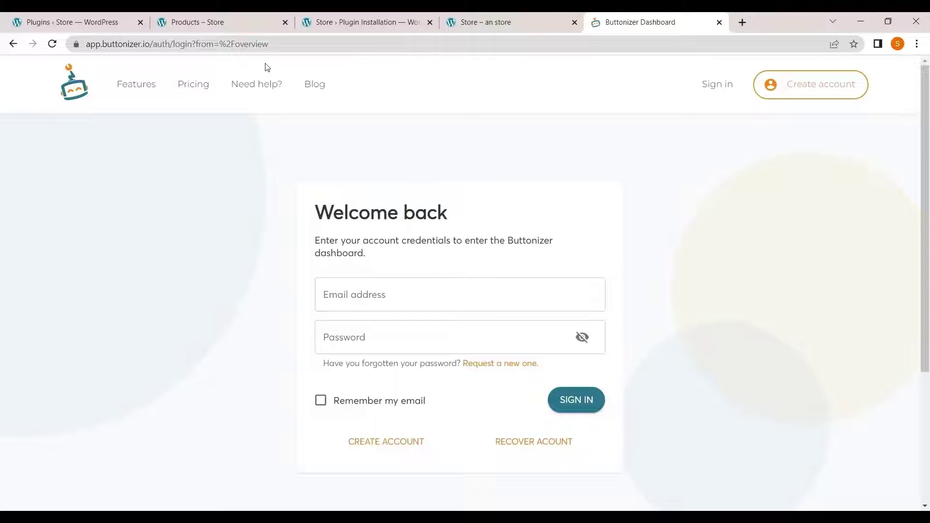
{"action": "left_click", "coordinate": [283, 44]}
{"action": "type", "text": "butt"}
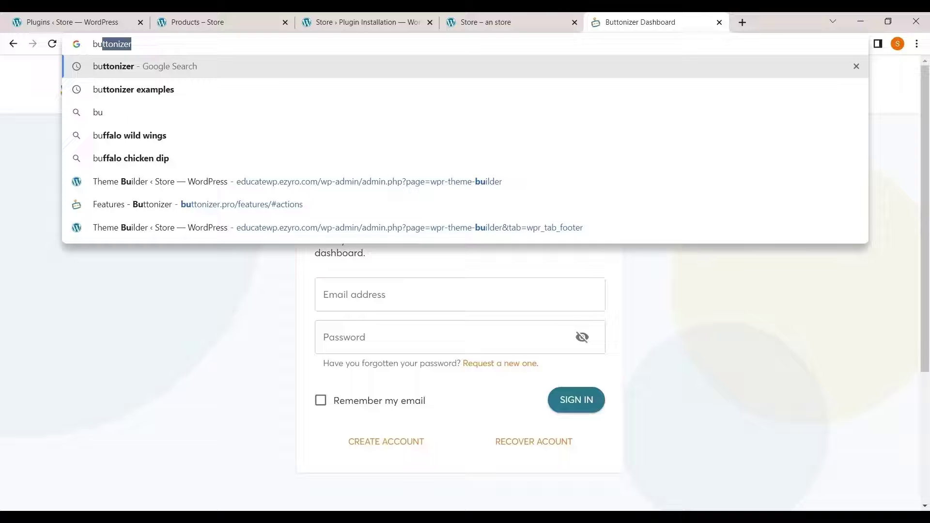
{"action": "type", "text": "onizer"}
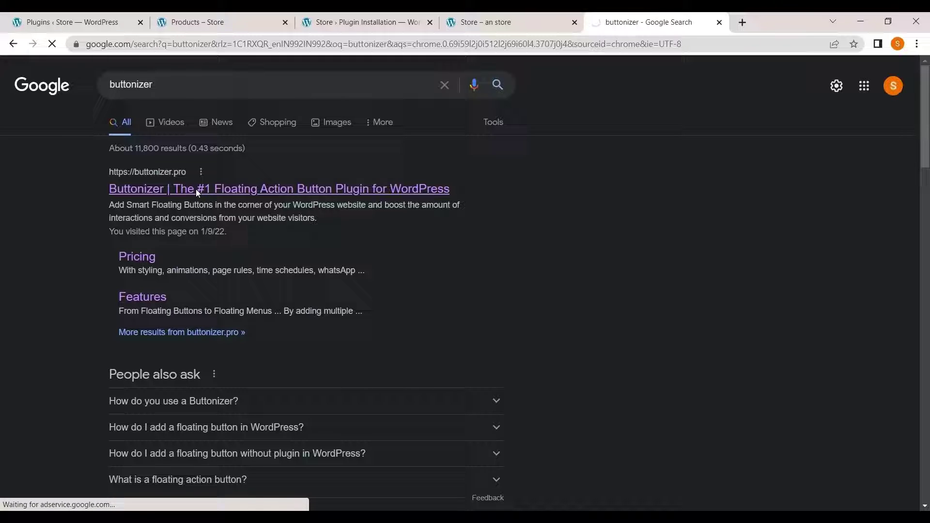
{"action": "left_click", "coordinate": [196, 190]}
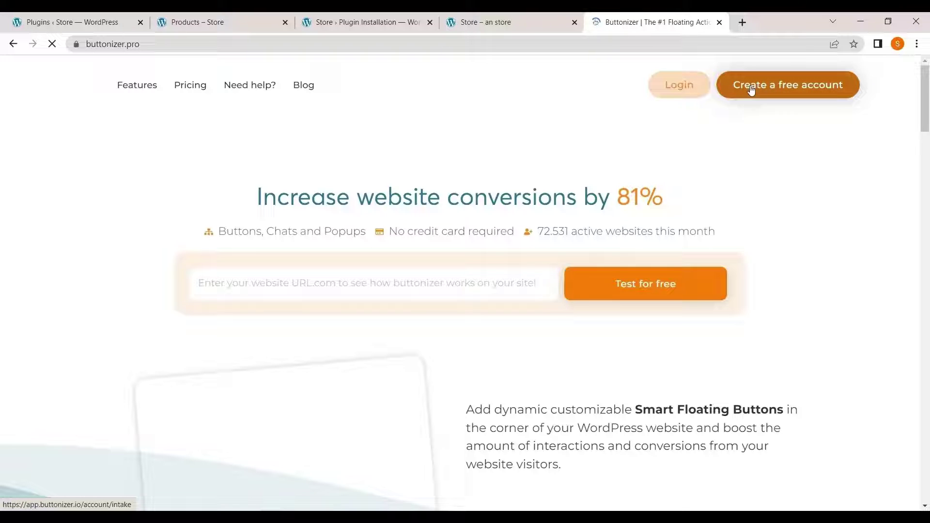
- Start a free Buttonizer account using the store domain educatewp.ezyro.com copied from the shop tab
{"action": "left_click", "coordinate": [781, 86]}
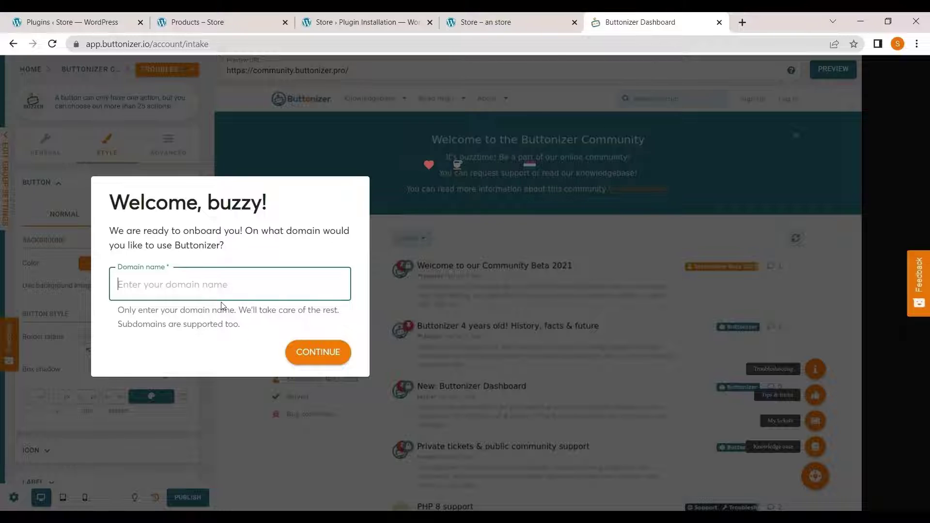
{"action": "left_click", "coordinate": [223, 288]}
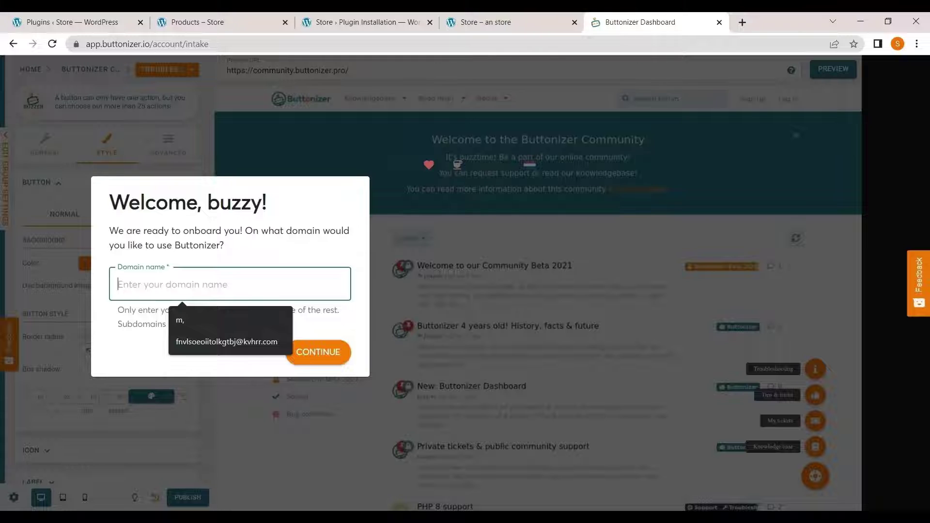
{"action": "left_click", "coordinate": [196, 19]}
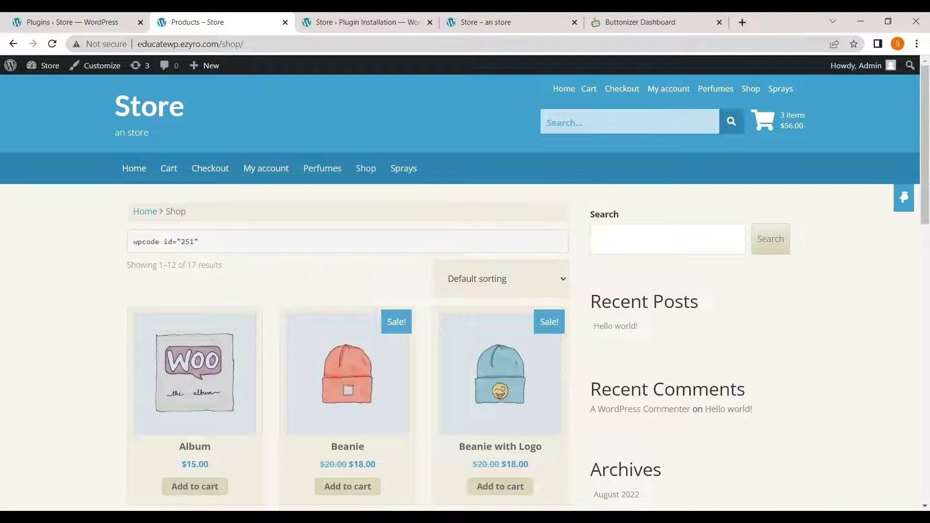
{"action": "left_click_drag", "start_coordinate": [138, 44], "coordinate": [219, 44]}
{"action": "key", "text": "ctrl+c"}
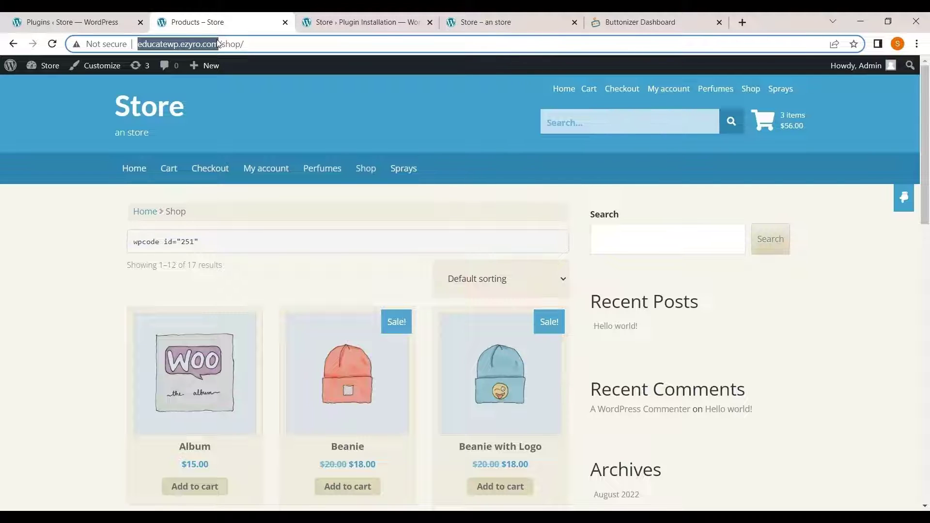
{"action": "left_click", "coordinate": [675, 19]}
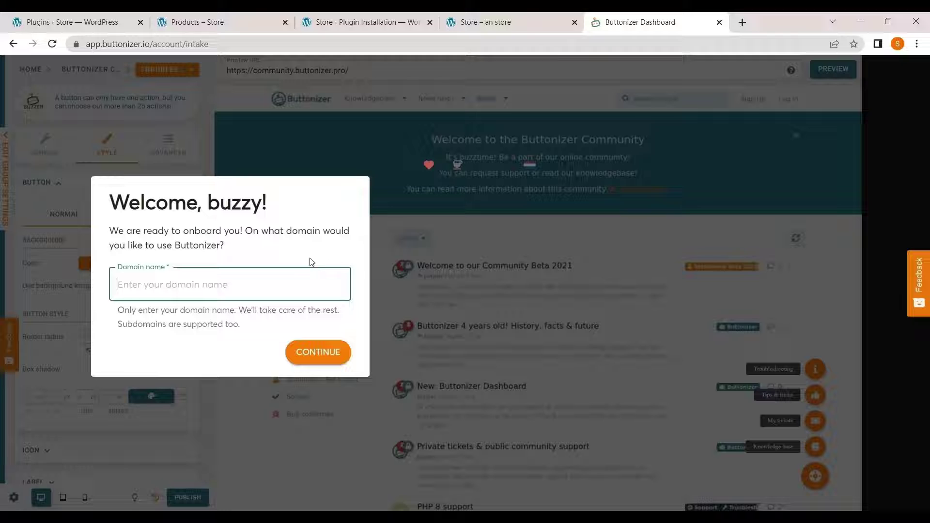
{"action": "key", "text": "ctrl+v"}
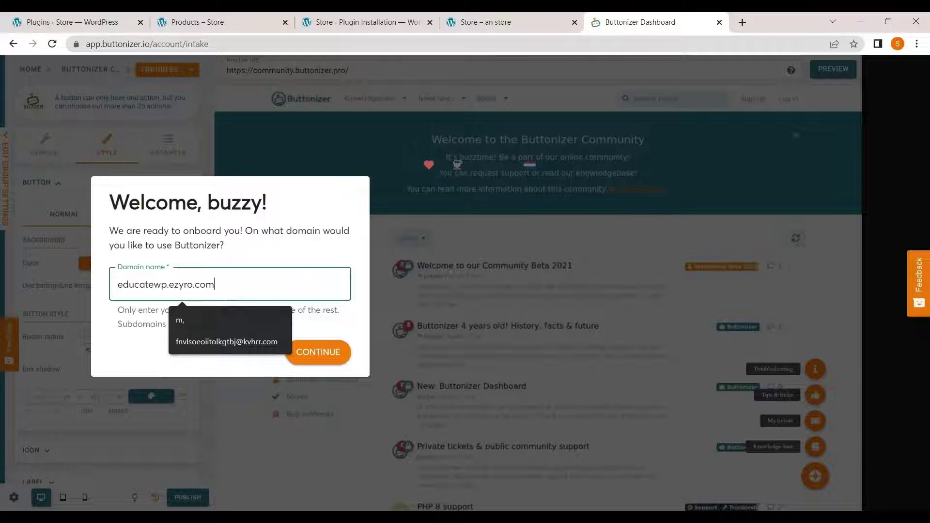
{"action": "left_click", "coordinate": [318, 352]}
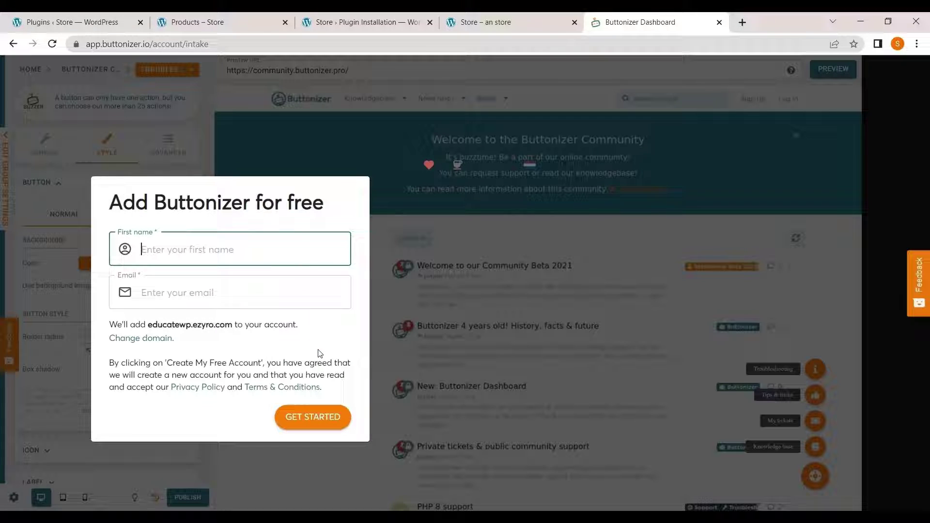
- Enter a first name on the sign-up form and move on to the e-mail field
{"action": "key", "text": "Return"}
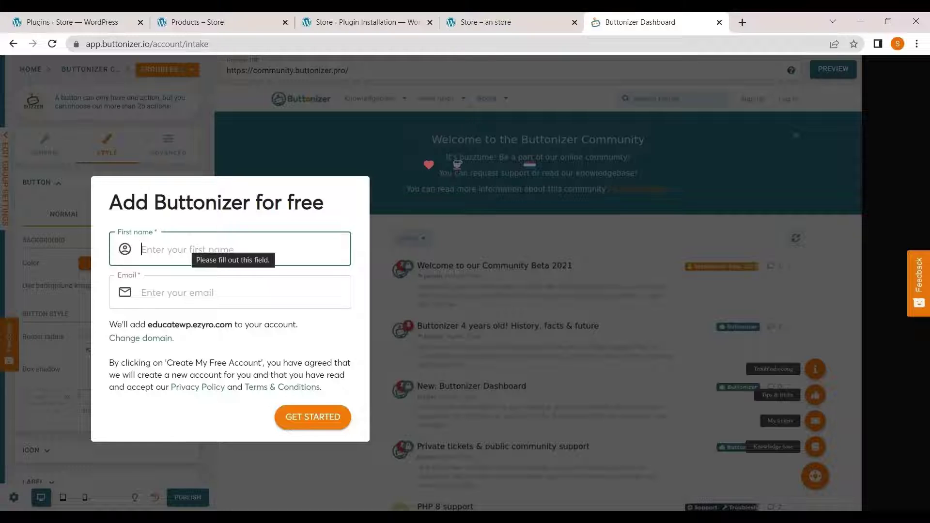
{"action": "type", "text": "admin"}
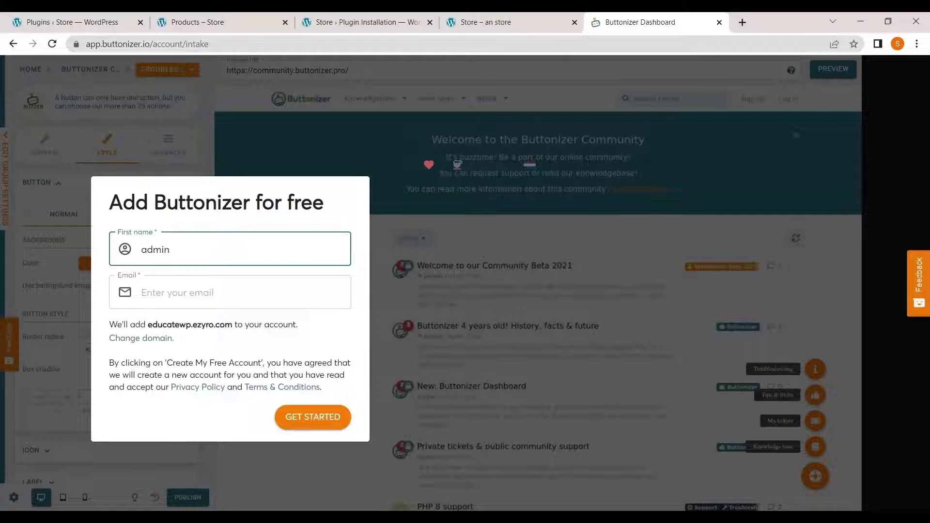
{"action": "left_click", "coordinate": [191, 303]}
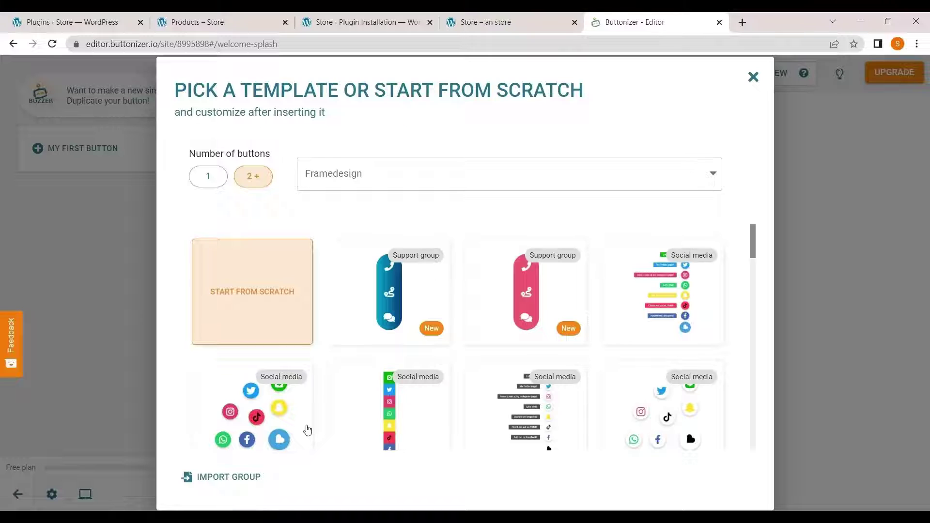
- Insert the Social media circle template as a new button group
{"action": "mouse_move", "coordinate": [354, 250]}
{"action": "scroll", "coordinate": [456, 326], "scroll_direction": "down", "scroll_amount": 2}
{"action": "mouse_move", "coordinate": [270, 360]}
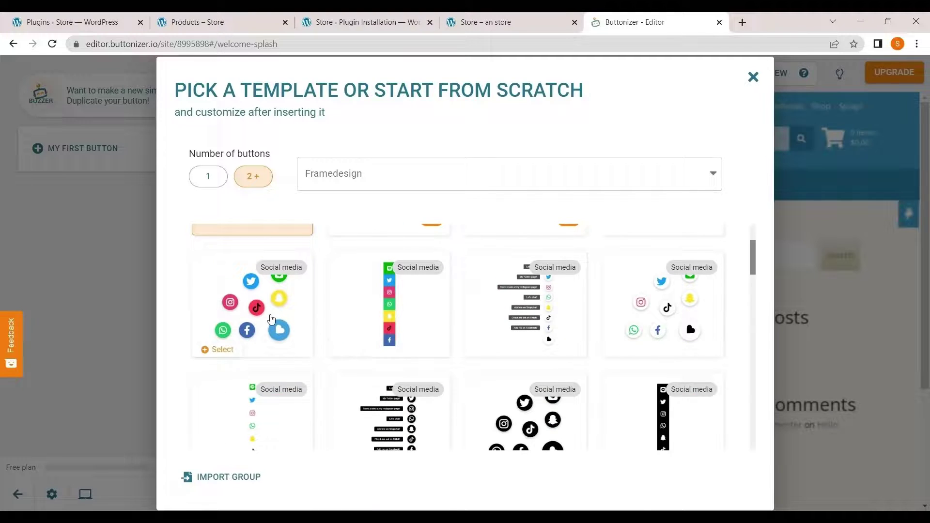
{"action": "left_click", "coordinate": [271, 319]}
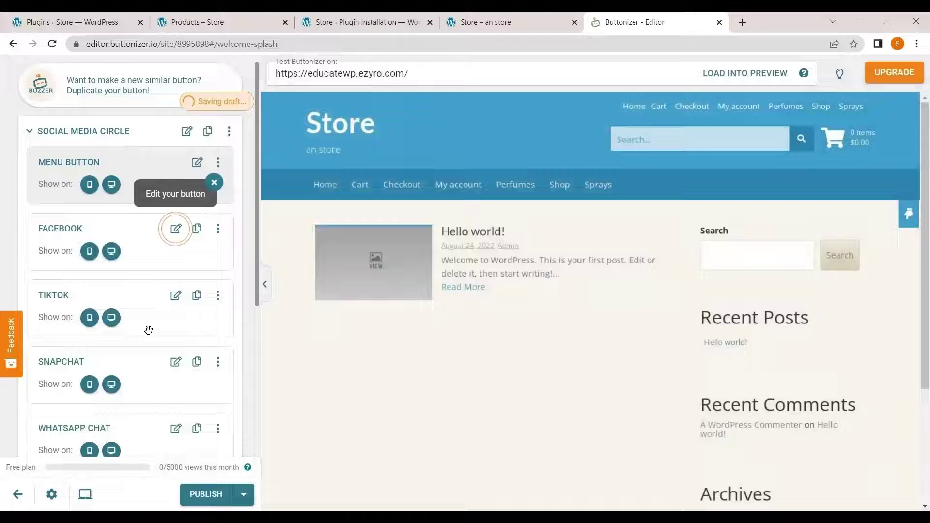
- Open the MENU BUTTON's settings and try expanding the floating menu in the preview
{"action": "scroll", "coordinate": [148, 330], "scroll_direction": "down", "scroll_amount": 2}
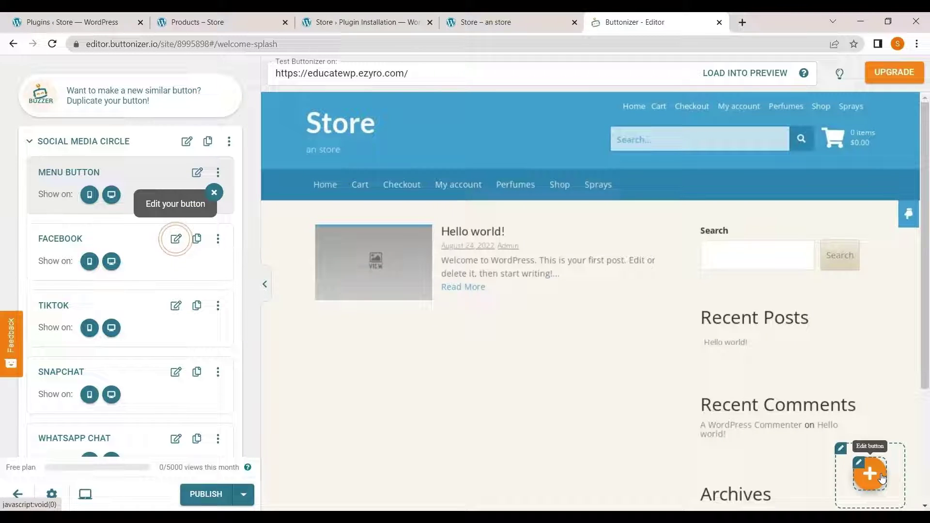
{"action": "scroll", "coordinate": [152, 305], "scroll_direction": "down", "scroll_amount": 2}
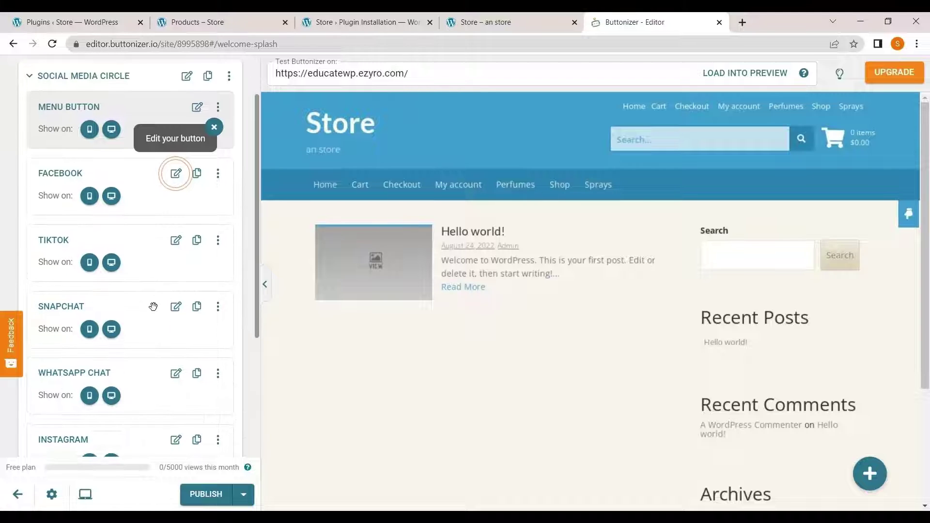
{"action": "scroll", "coordinate": [103, 183], "scroll_direction": "up", "scroll_amount": 2}
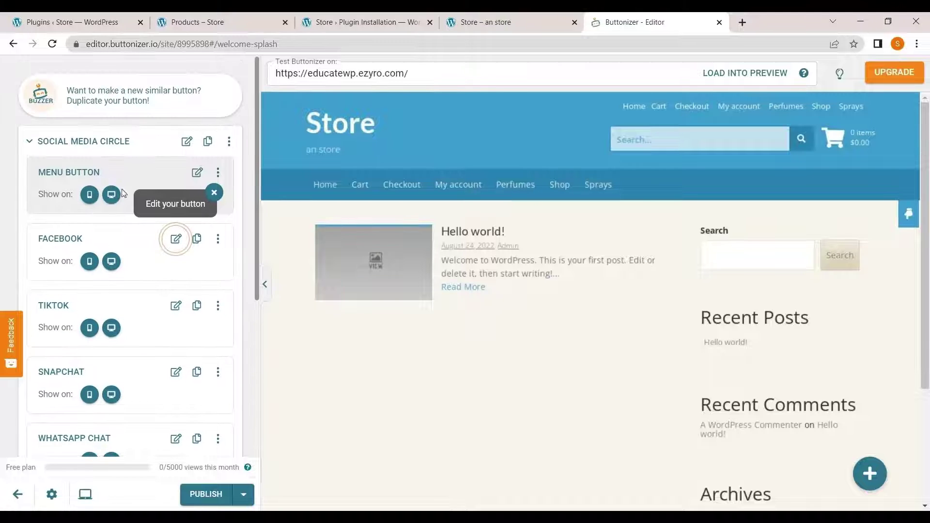
{"action": "left_click", "coordinate": [198, 174]}
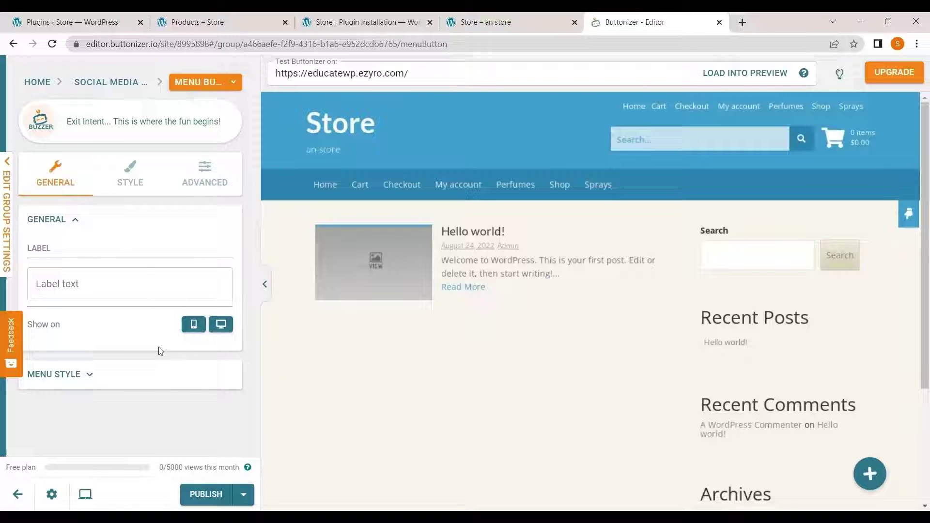
{"action": "left_click", "coordinate": [880, 478]}
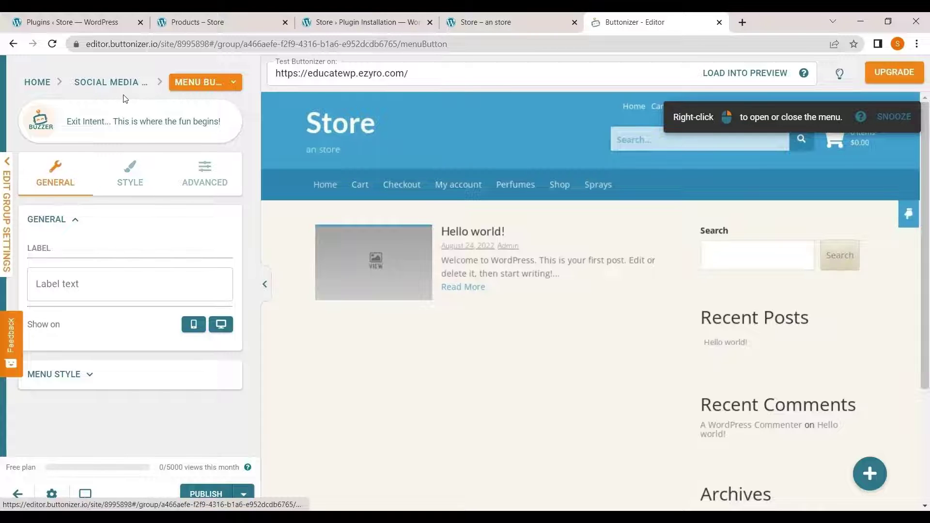
- Back at the group's button list, open the Facebook button's username/page settings
{"action": "left_click", "coordinate": [37, 83]}
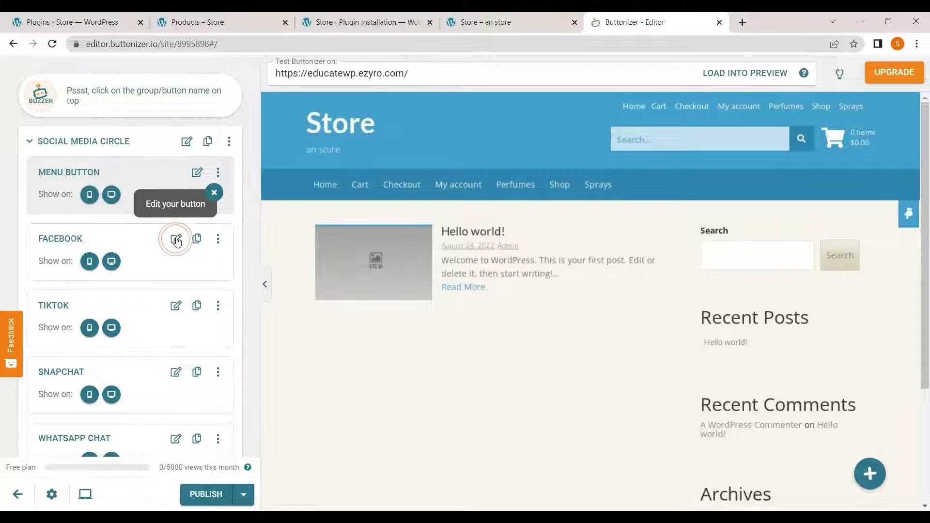
{"action": "left_click", "coordinate": [176, 238]}
{"action": "left_click", "coordinate": [102, 324]}
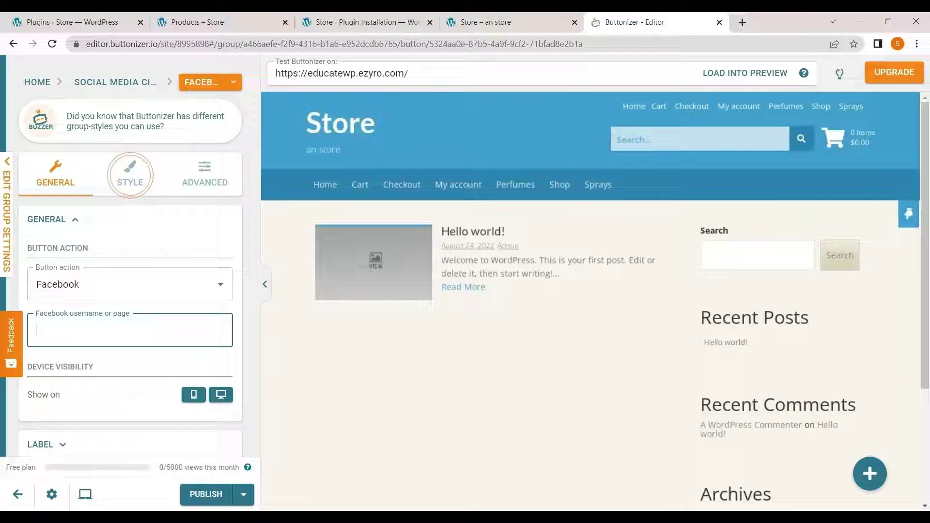
{"action": "scroll", "coordinate": [102, 324], "scroll_direction": "down", "scroll_amount": 1}
{"action": "scroll", "coordinate": [101, 290], "scroll_direction": "up", "scroll_amount": 1}
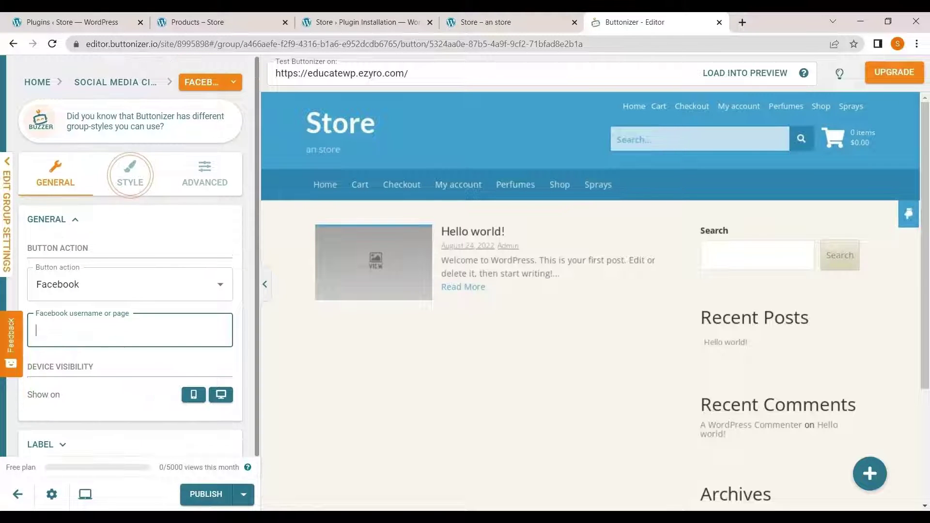
- Return to the button list and open the WhatsApp Chat button's settings
{"action": "left_click", "coordinate": [48, 85]}
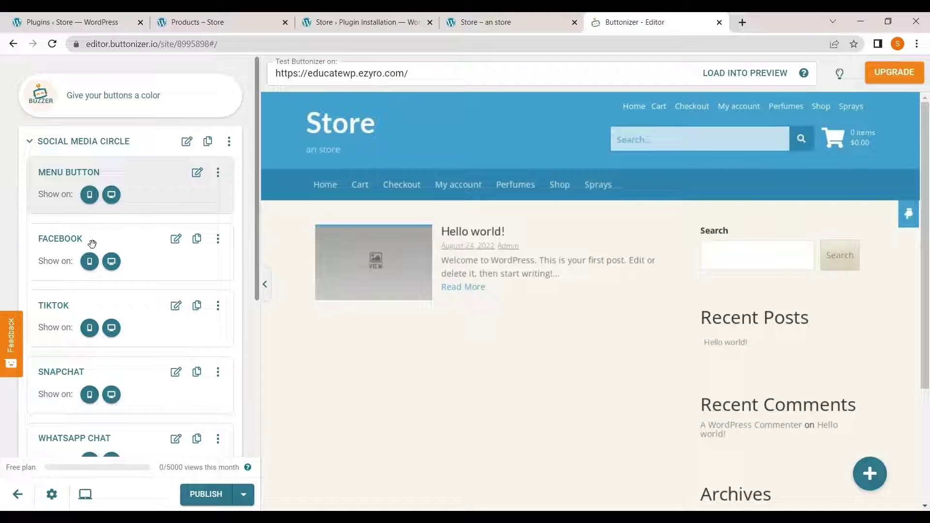
{"action": "scroll", "coordinate": [94, 357], "scroll_direction": "down", "scroll_amount": 2}
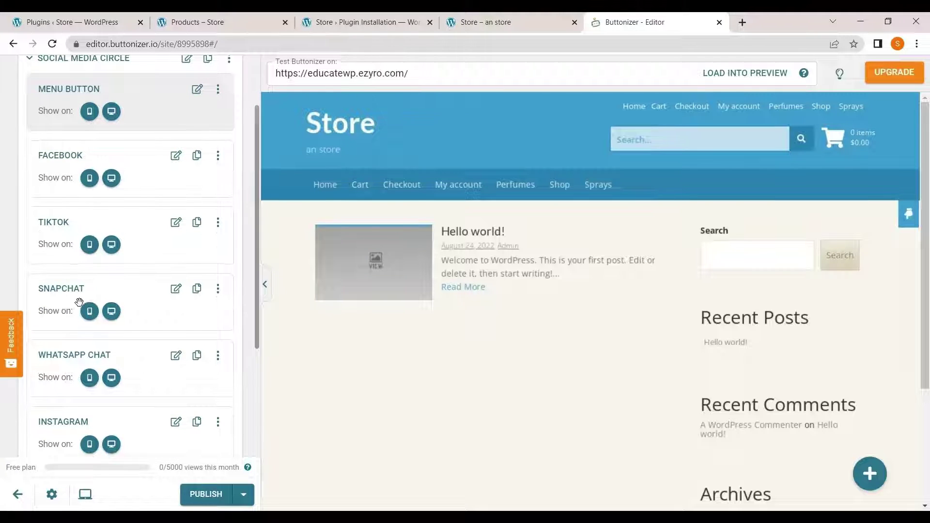
{"action": "scroll", "coordinate": [77, 301], "scroll_direction": "down", "scroll_amount": 2}
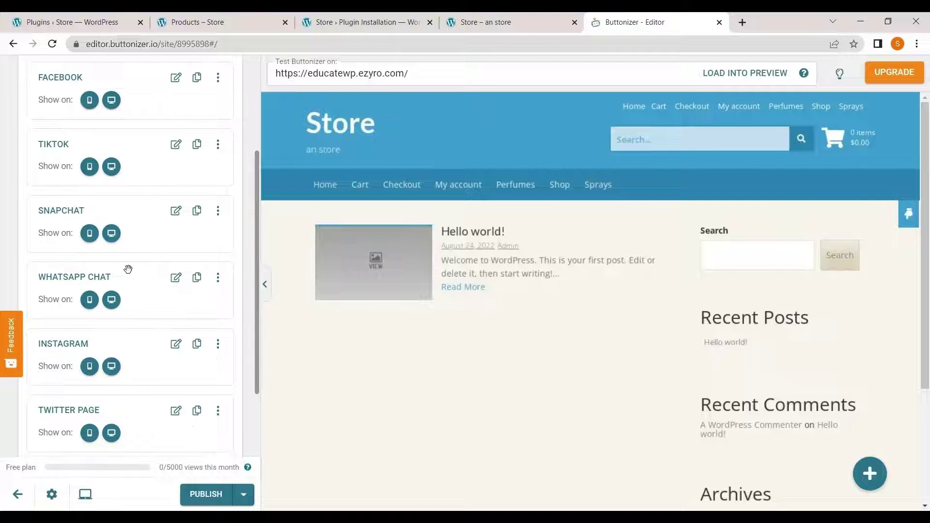
{"action": "left_click", "coordinate": [176, 277]}
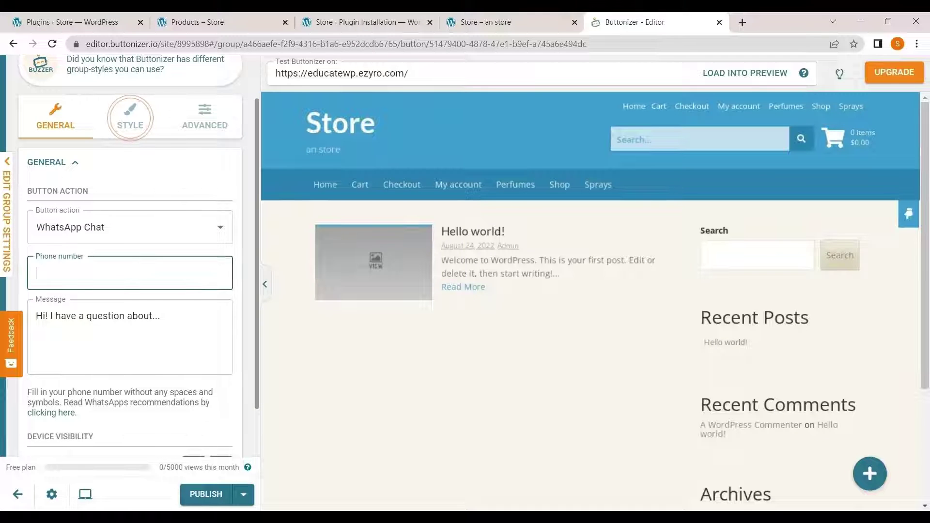
{"action": "scroll", "coordinate": [165, 199], "scroll_direction": "up", "scroll_amount": 1}
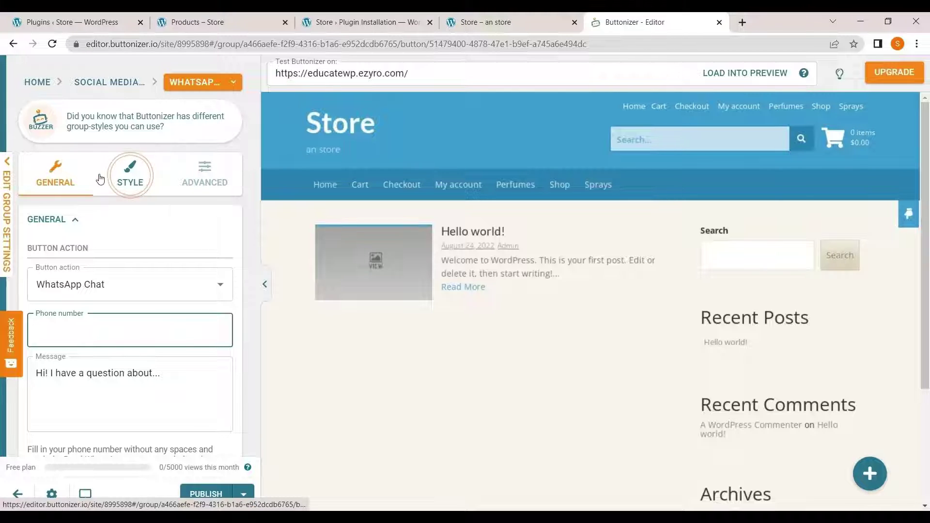
- Go back to the full button list and scroll down to Line Button at its end
{"action": "left_click", "coordinate": [125, 82]}
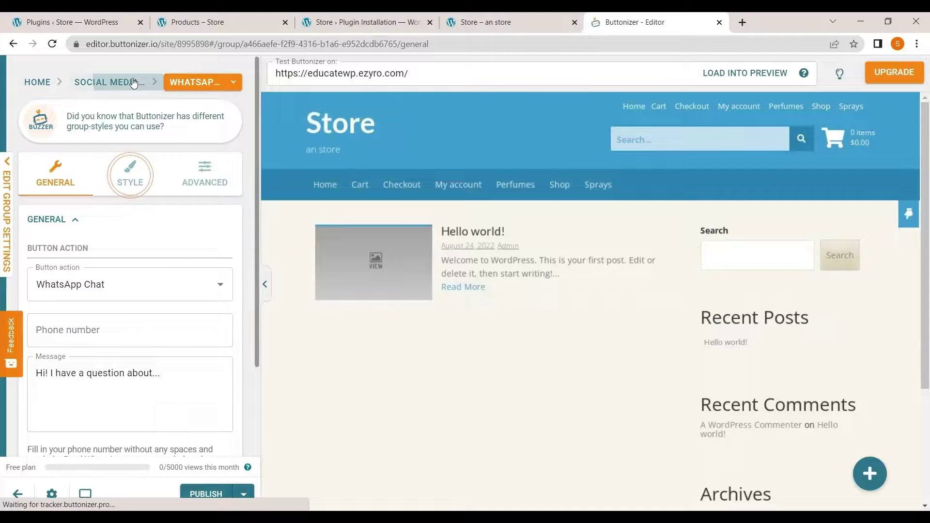
{"action": "left_click", "coordinate": [43, 84]}
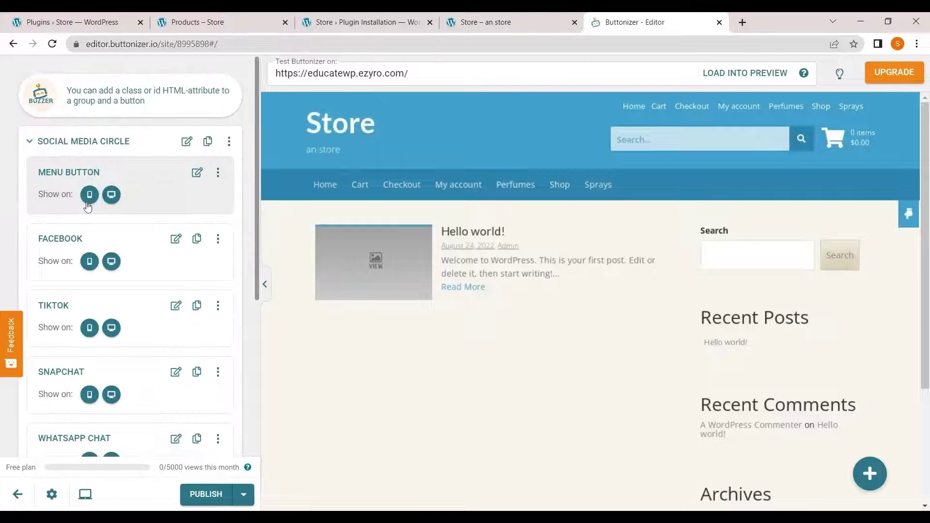
{"action": "scroll", "coordinate": [117, 272], "scroll_direction": "down", "scroll_amount": 5}
{"action": "scroll", "coordinate": [99, 334], "scroll_direction": "down", "scroll_amount": 2}
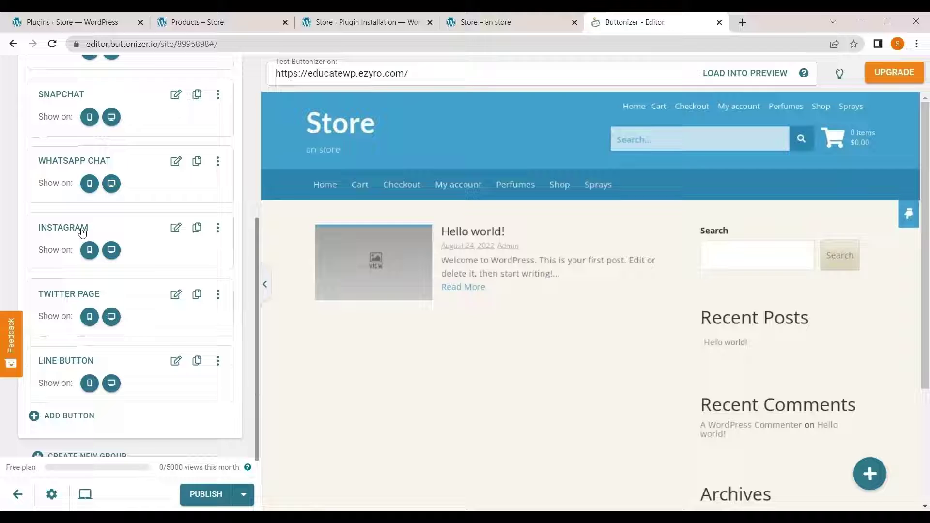
{"action": "scroll", "coordinate": [85, 370], "scroll_direction": "down", "scroll_amount": 1}
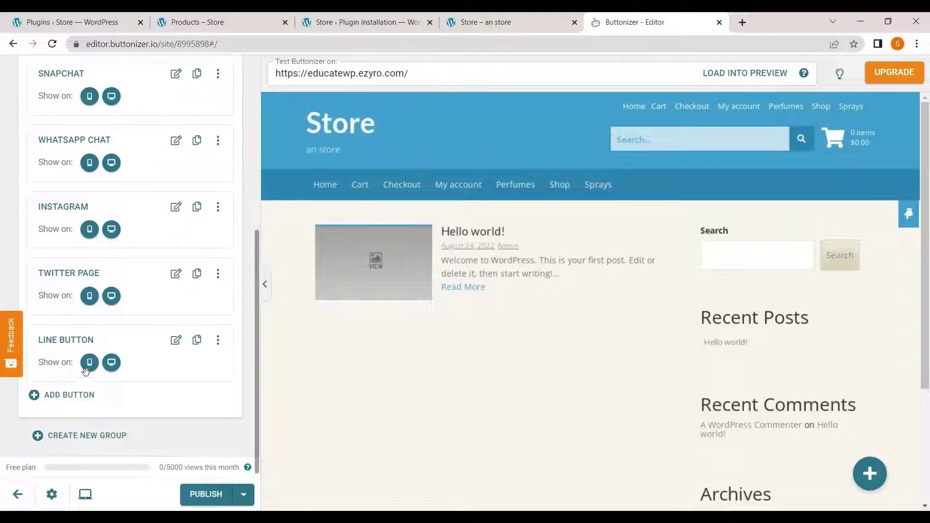
- Add a Telegram chat button to the group from the first Telegram template
{"action": "left_click", "coordinate": [77, 404]}
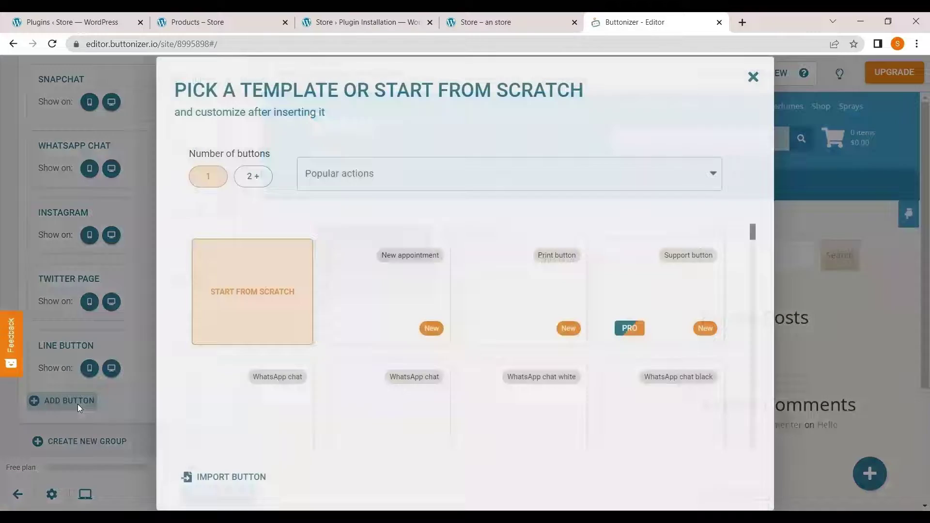
{"action": "scroll", "coordinate": [451, 335], "scroll_direction": "down", "scroll_amount": 2}
{"action": "scroll", "coordinate": [450, 337], "scroll_direction": "up", "scroll_amount": 2}
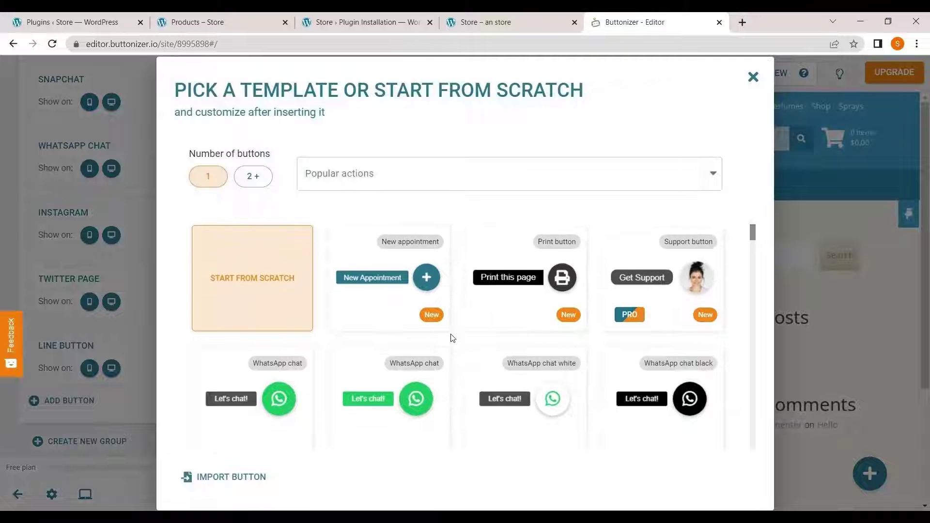
{"action": "scroll", "coordinate": [535, 329], "scroll_direction": "down", "scroll_amount": 8}
{"action": "scroll", "coordinate": [538, 332], "scroll_direction": "down", "scroll_amount": 3}
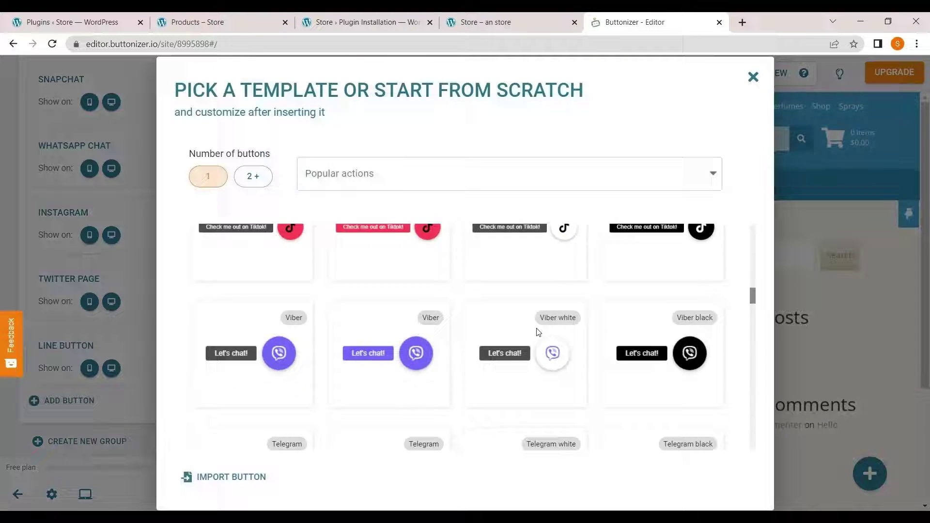
{"action": "scroll", "coordinate": [537, 333], "scroll_direction": "down", "scroll_amount": 3}
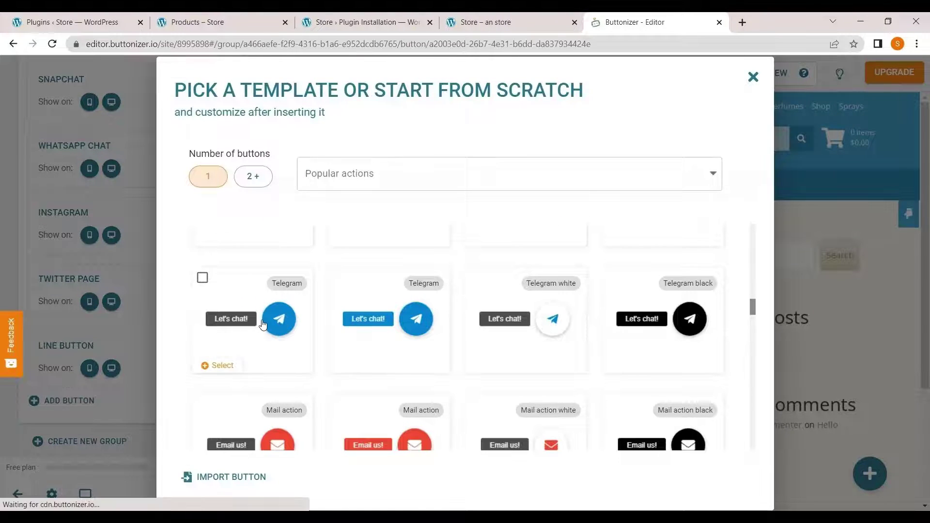
{"action": "left_click", "coordinate": [263, 323]}
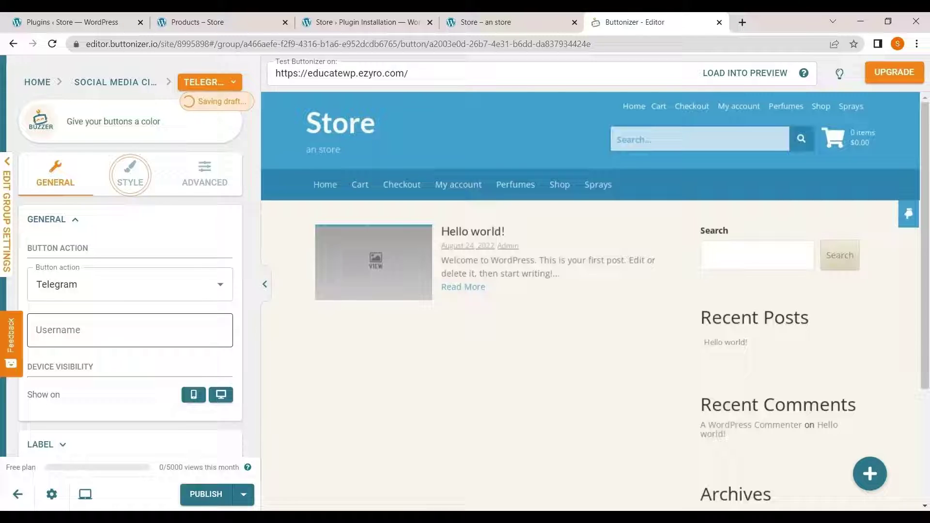
- Replace the Telegram label 'Let's chat!' with 'let's chat on telegram' and publish
{"action": "scroll", "coordinate": [150, 347], "scroll_direction": "down", "scroll_amount": 1}
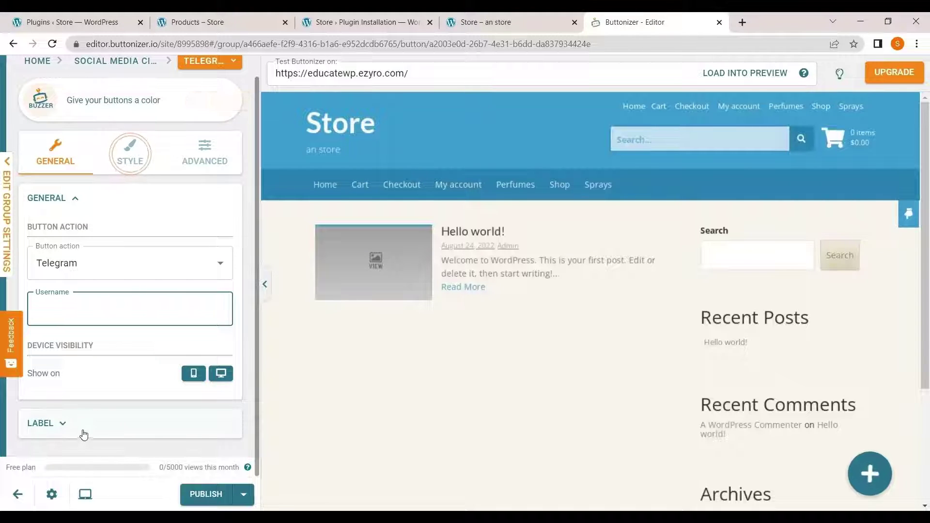
{"action": "left_click", "coordinate": [63, 426]}
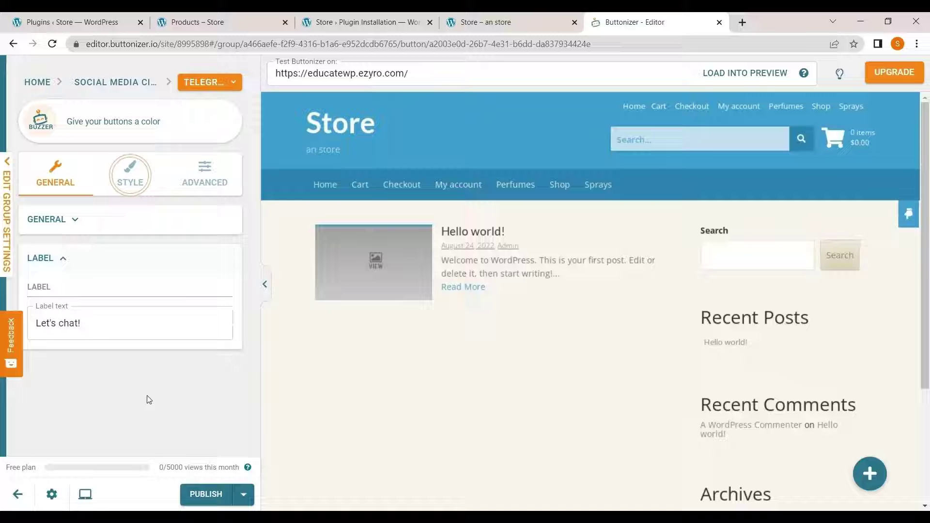
{"action": "left_click_drag", "start_coordinate": [81, 323], "coordinate": [28, 332]}
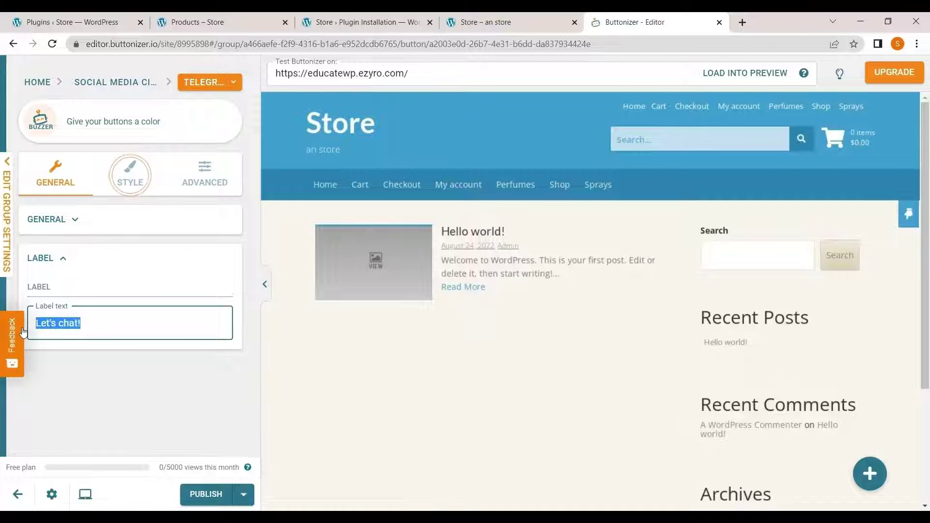
{"action": "key", "text": "BackSpace"}
{"action": "type", "text": "let"}
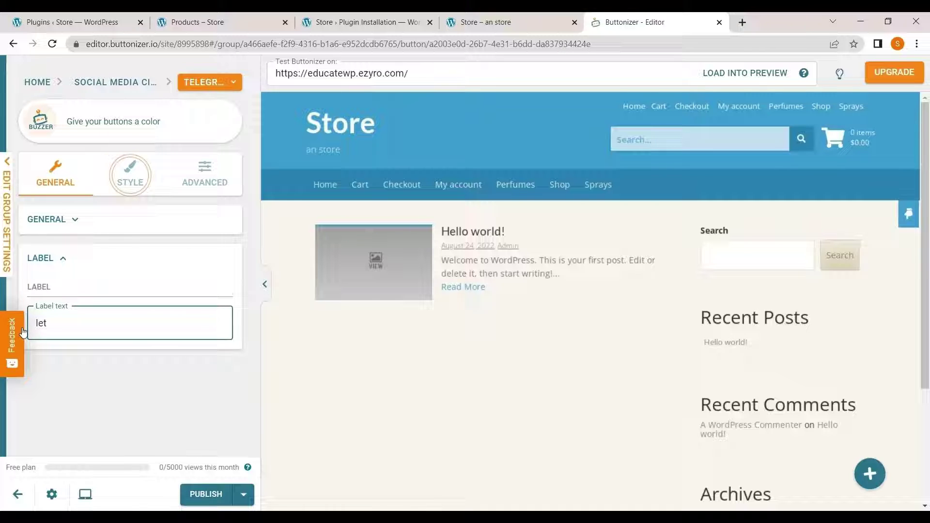
{"action": "type", "text": ";"}
{"action": "key", "text": "BackSpace"}
{"action": "type", "text": "'s chat"}
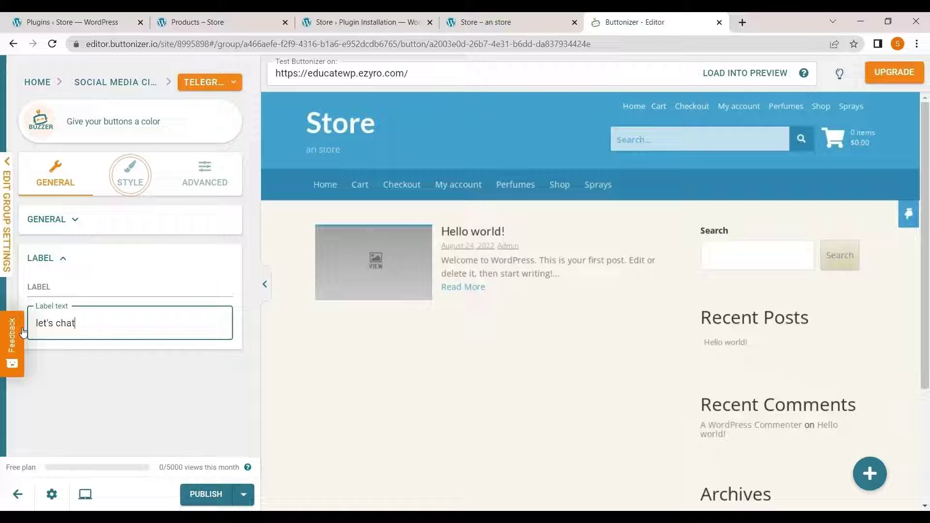
{"action": "type", "text": " on te"}
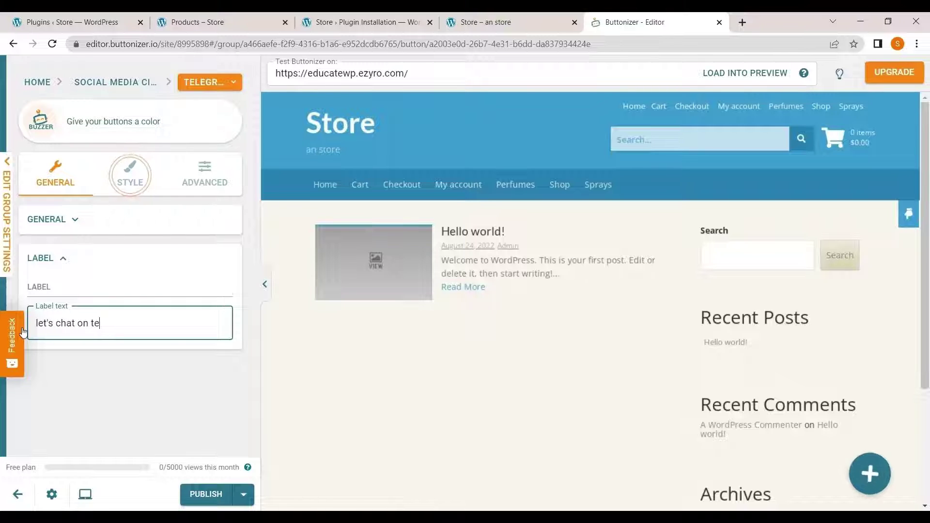
{"action": "type", "text": "legram"}
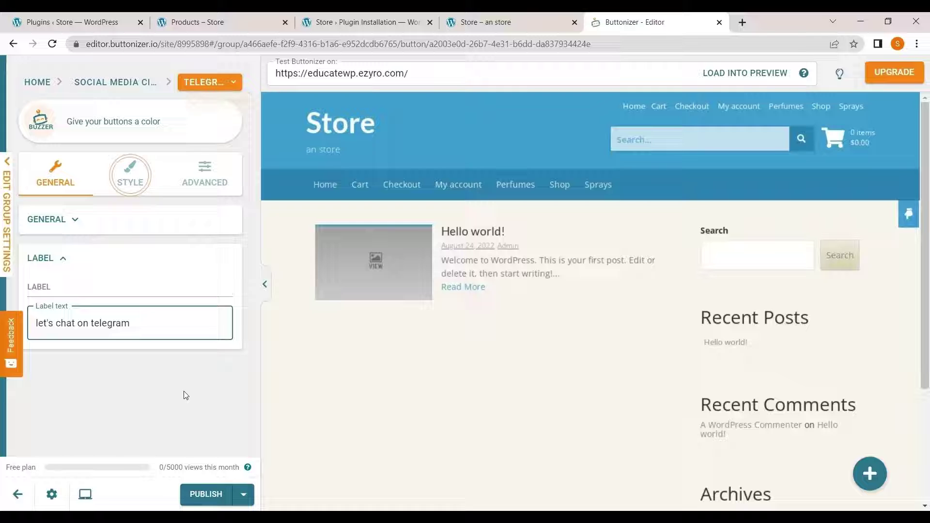
{"action": "left_click", "coordinate": [201, 485]}
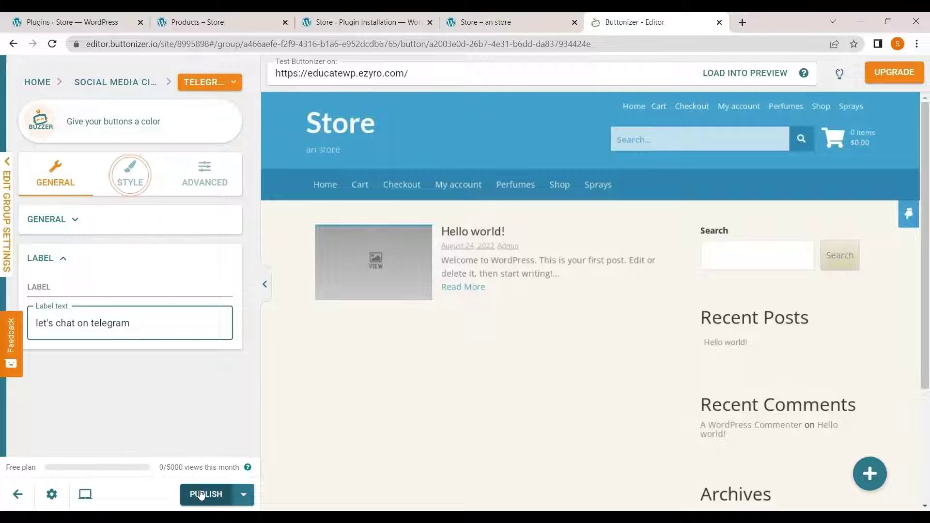
- Copy the 'Integrate Buttonizer on a custom site' embed code and finish the install dialog
{"action": "left_click", "coordinate": [141, 193]}
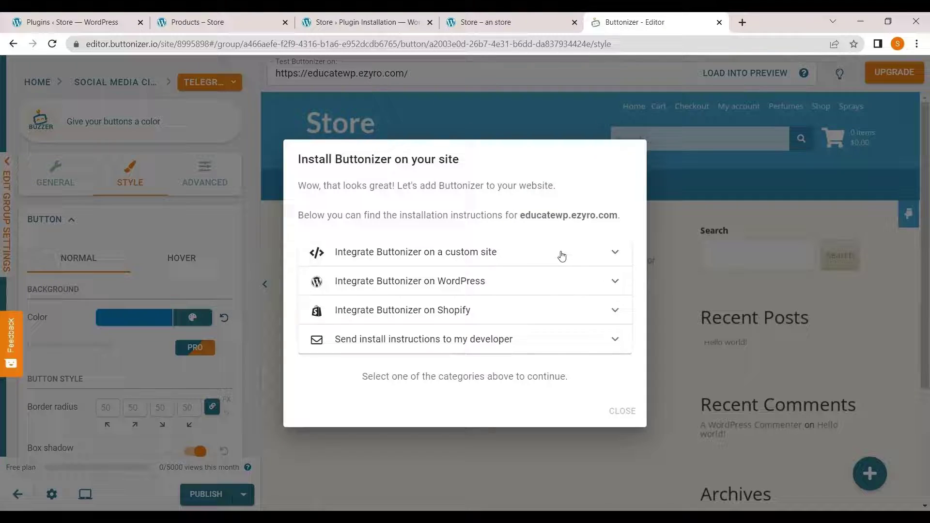
{"action": "left_click", "coordinate": [561, 255]}
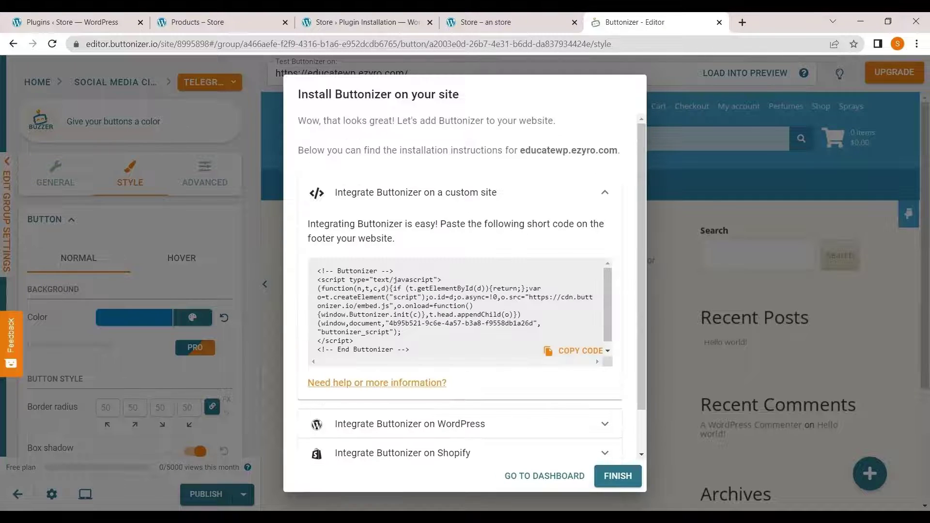
{"action": "left_click", "coordinate": [577, 351]}
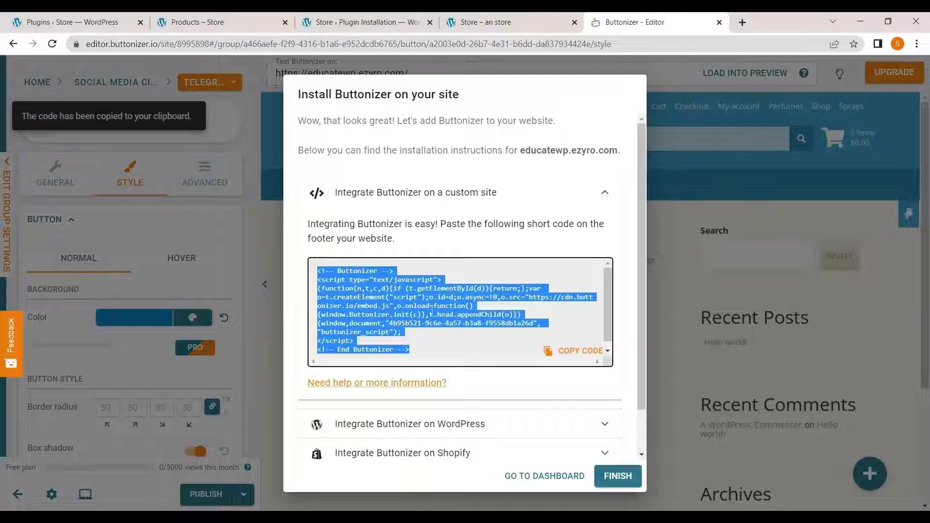
{"action": "left_click", "coordinate": [839, 479]}
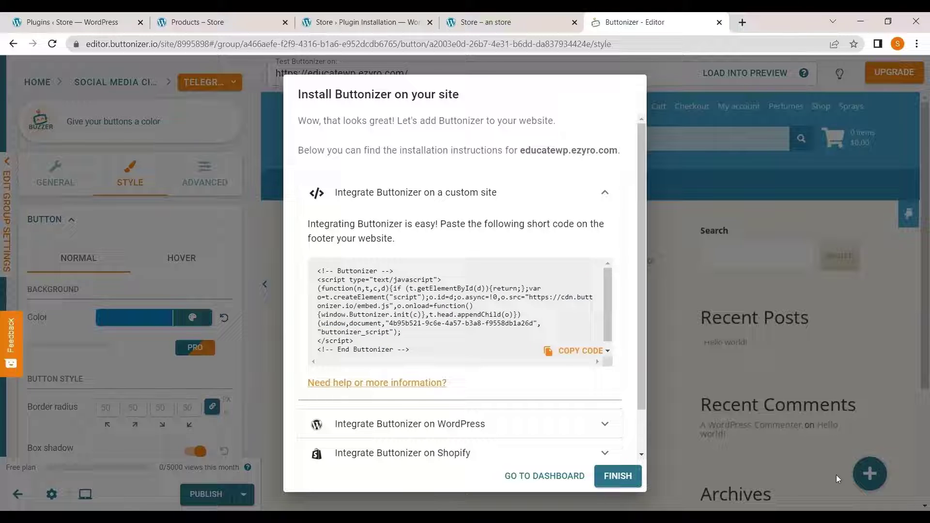
{"action": "left_click", "coordinate": [614, 477]}
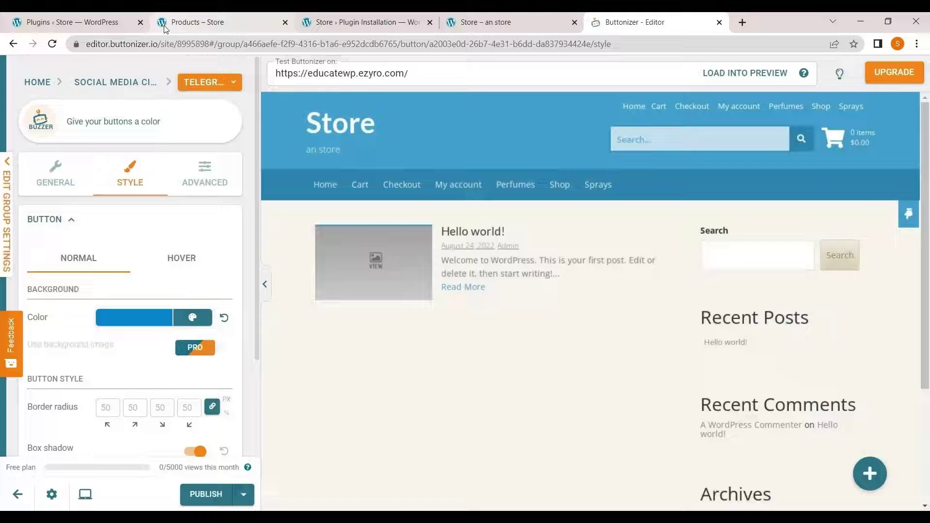
- Search the plugin directory for 'buttonizer', then install and activate Smart Floating / Sticky Buttons
{"action": "left_click", "coordinate": [63, 21]}
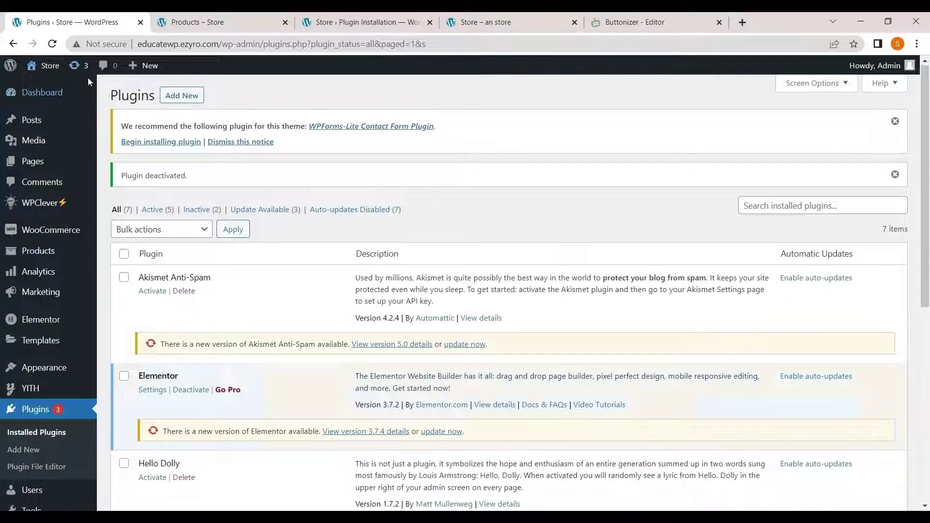
{"action": "scroll", "coordinate": [74, 355], "scroll_direction": "down", "scroll_amount": 1}
{"action": "scroll", "coordinate": [73, 355], "scroll_direction": "down", "scroll_amount": 1}
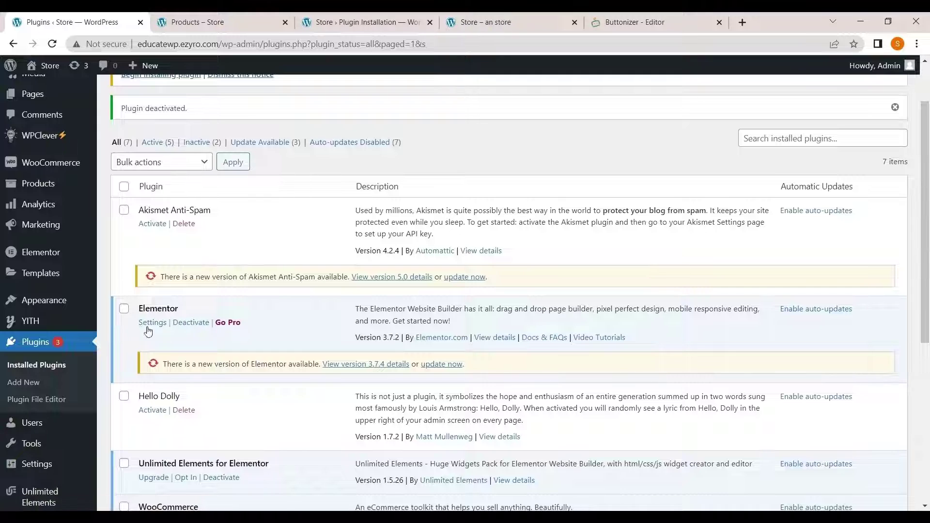
{"action": "left_click", "coordinate": [50, 387]}
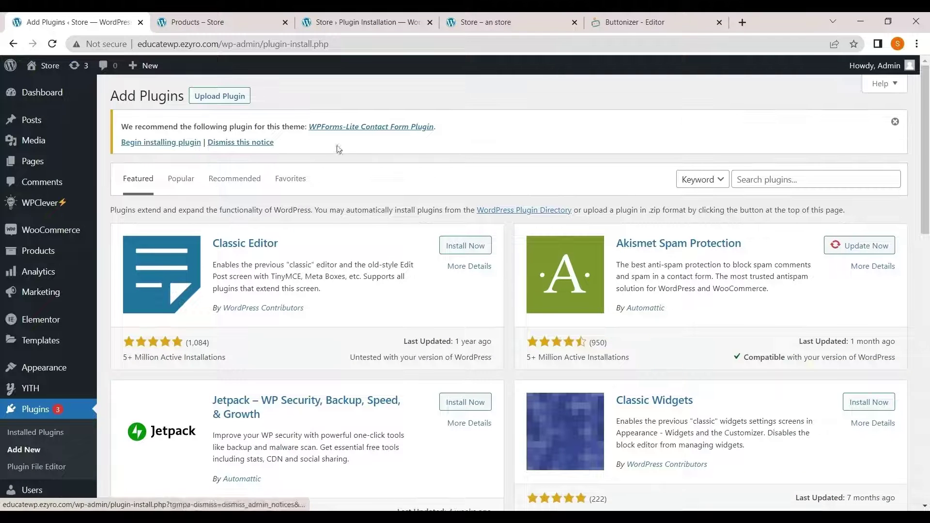
{"action": "left_click", "coordinate": [788, 174]}
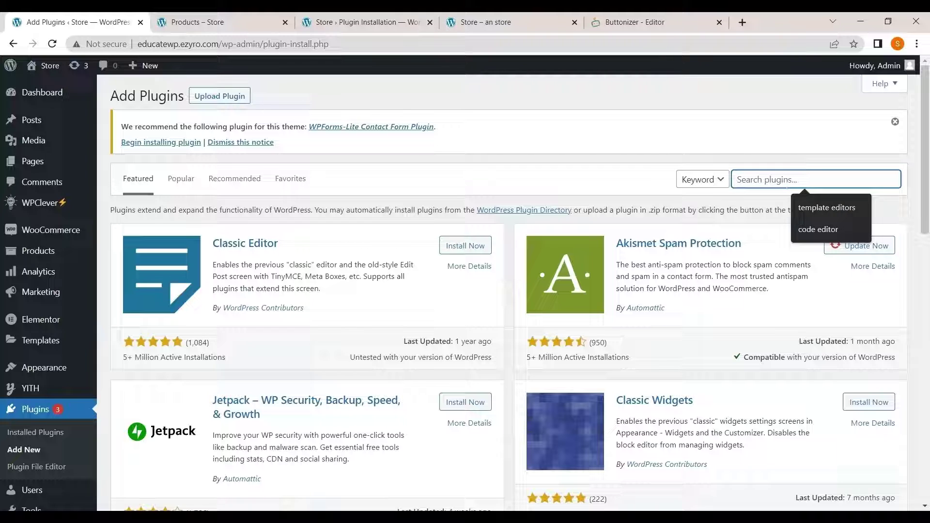
{"action": "type", "text": "but"}
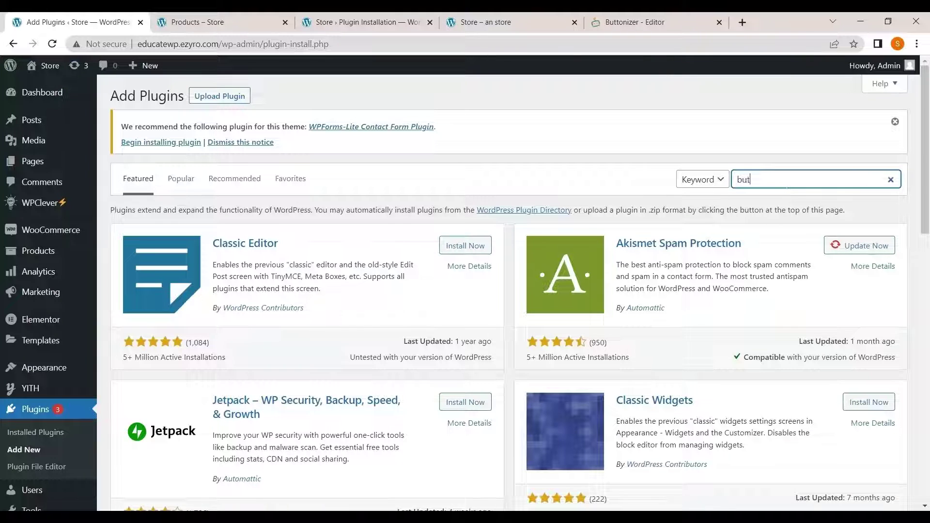
{"action": "type", "text": "tonizer"}
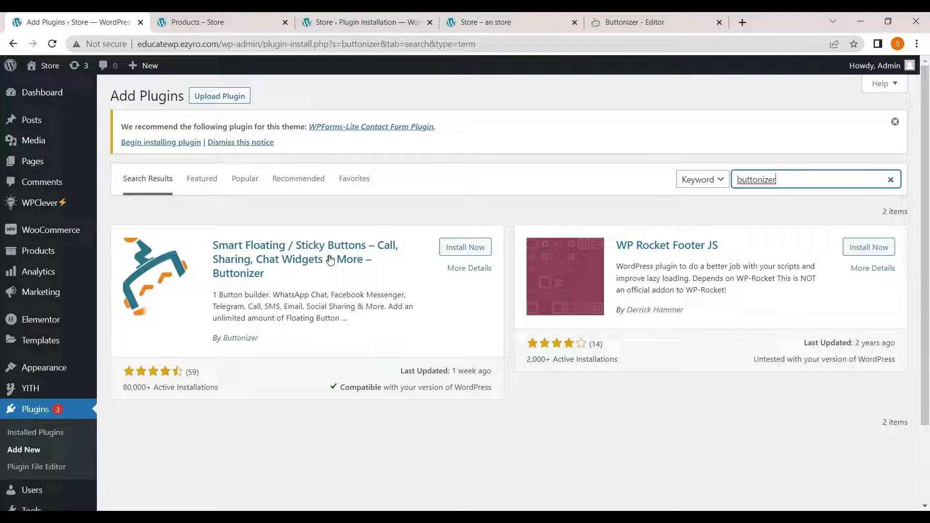
{"action": "left_click", "coordinate": [464, 248]}
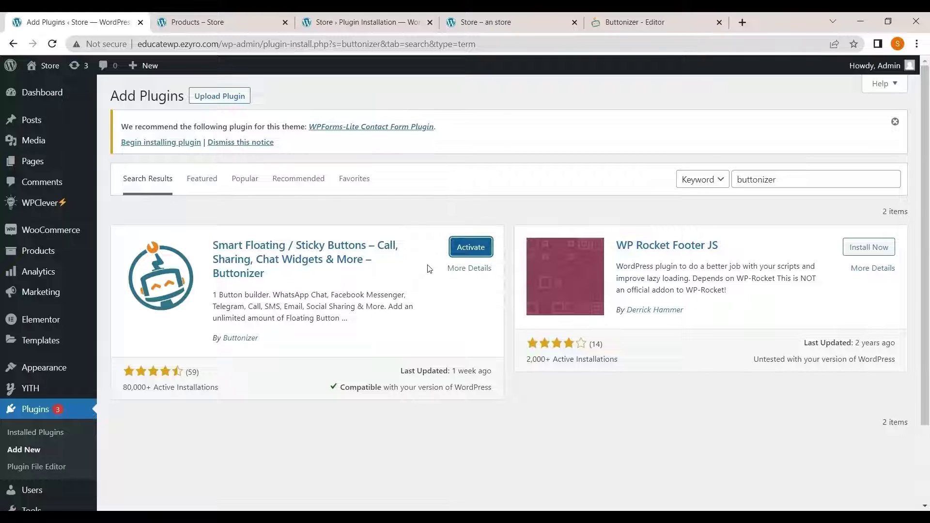
{"action": "left_click", "coordinate": [472, 248]}
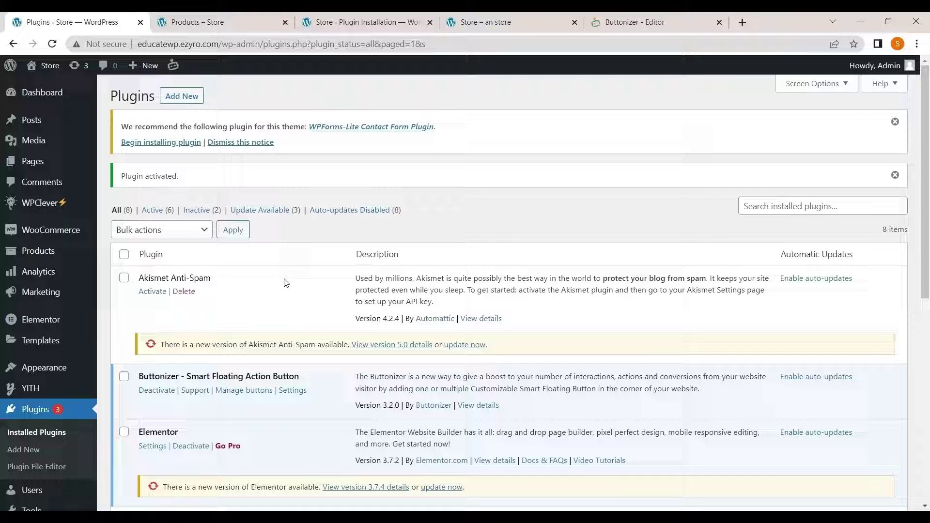
- Open the Buttonizer admin page and launch START USING BUTTONIZER to reach the password prompt
{"action": "scroll", "coordinate": [67, 345], "scroll_direction": "down", "scroll_amount": 5}
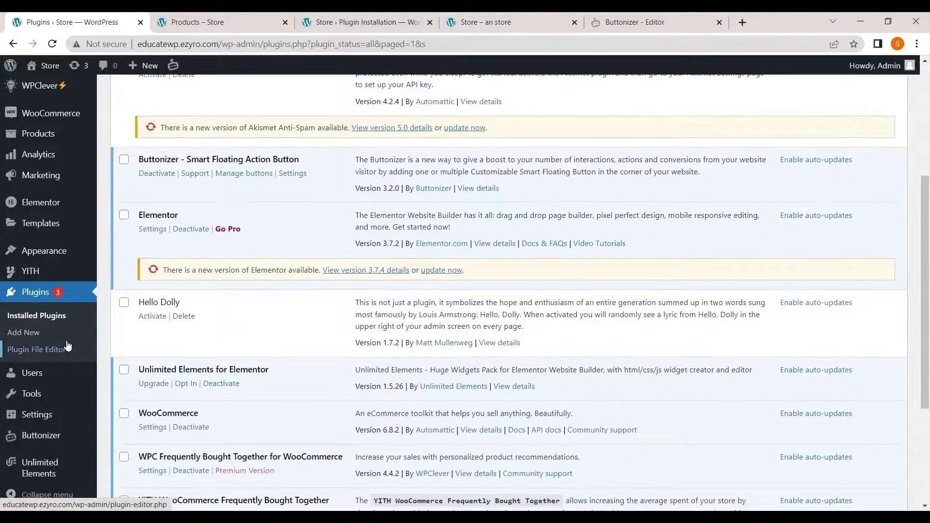
{"action": "mouse_move", "coordinate": [59, 432]}
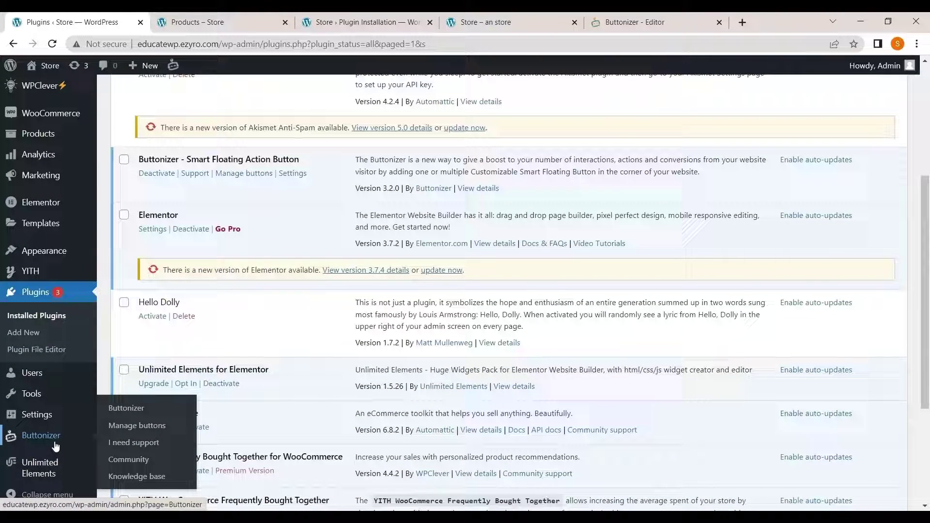
{"action": "left_click", "coordinate": [51, 445]}
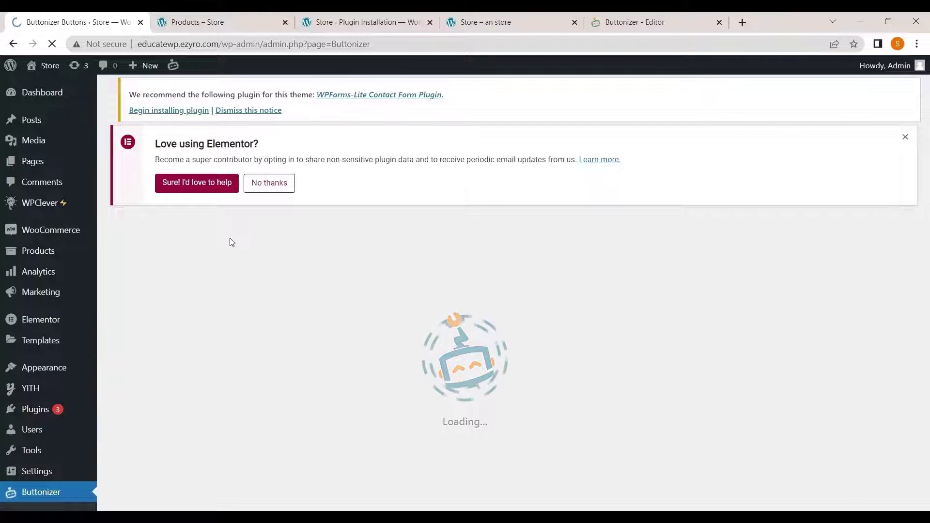
{"action": "scroll", "coordinate": [305, 352], "scroll_direction": "down", "scroll_amount": 3}
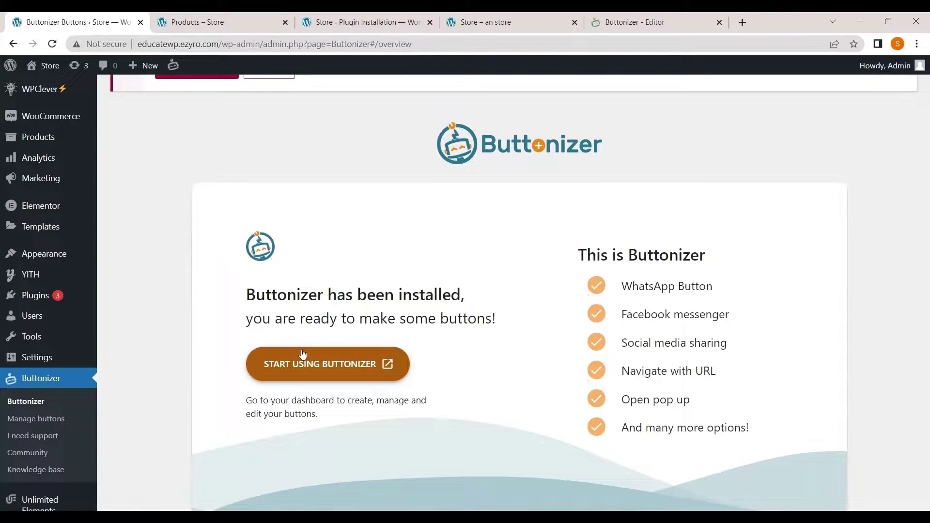
{"action": "left_click", "coordinate": [338, 348]}
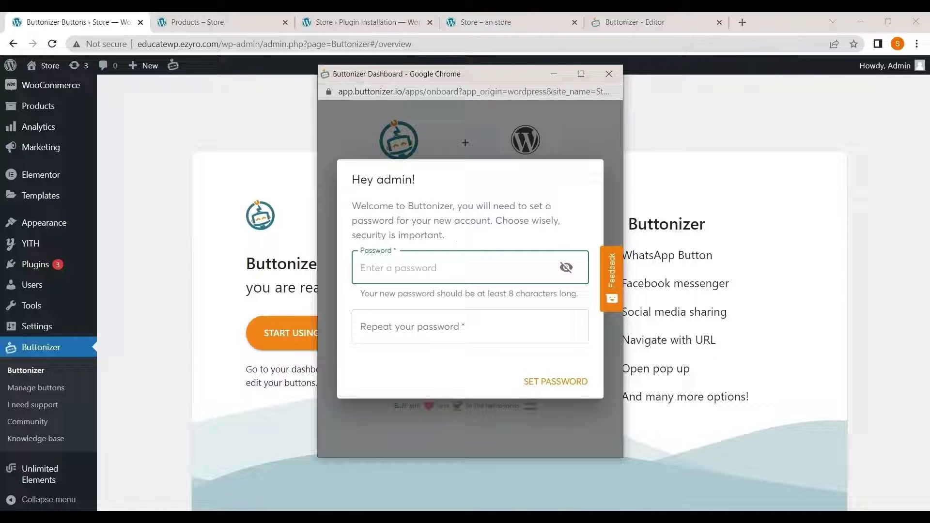
- Set and confirm a password for the new Buttonizer account, then finish onboarding
{"action": "type", "text": "a"}
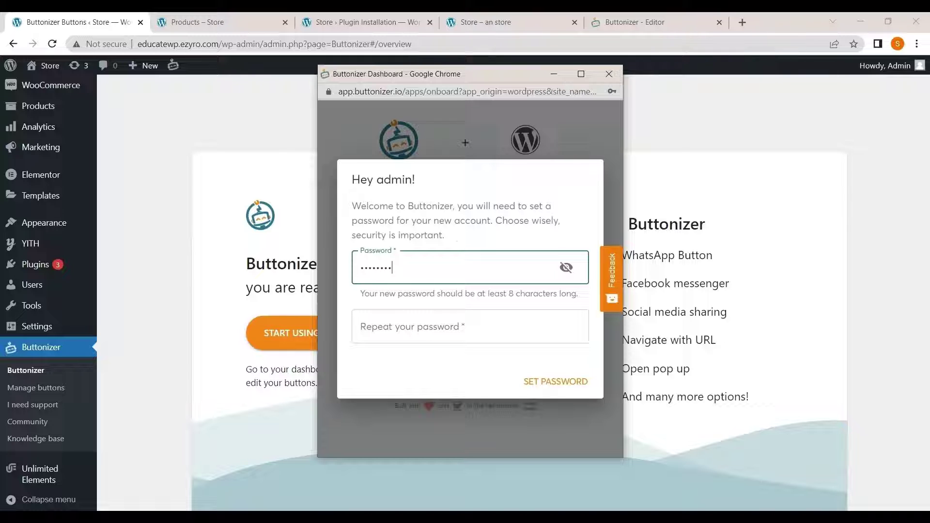
{"action": "left_click", "coordinate": [470, 327]}
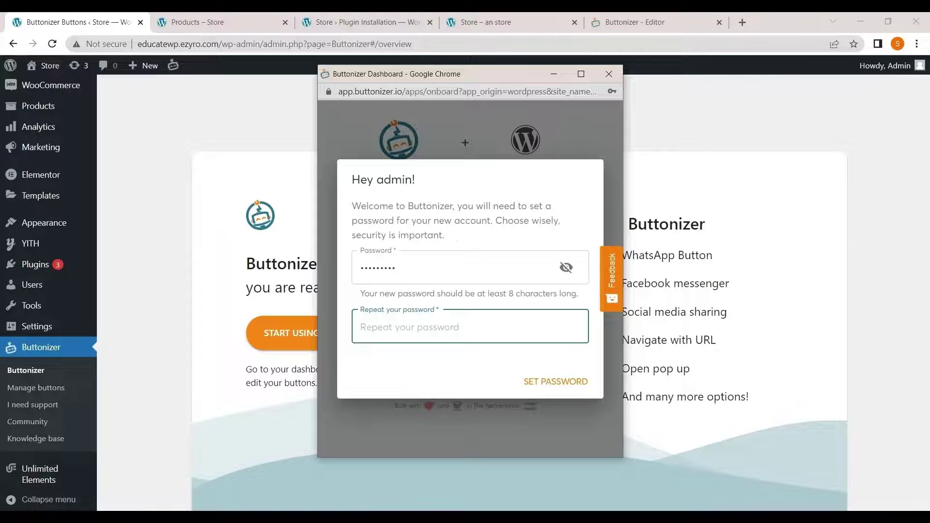
{"action": "type", "text": "abcd"}
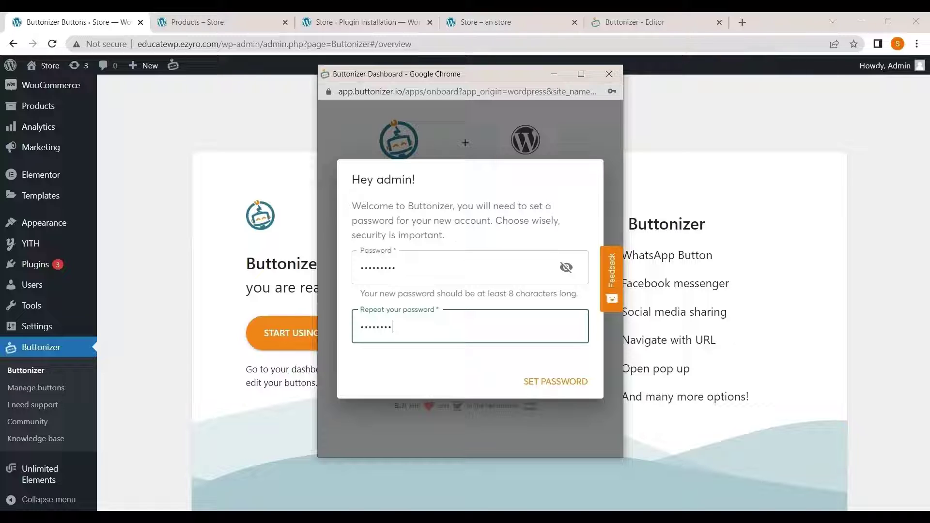
{"action": "left_click", "coordinate": [544, 384]}
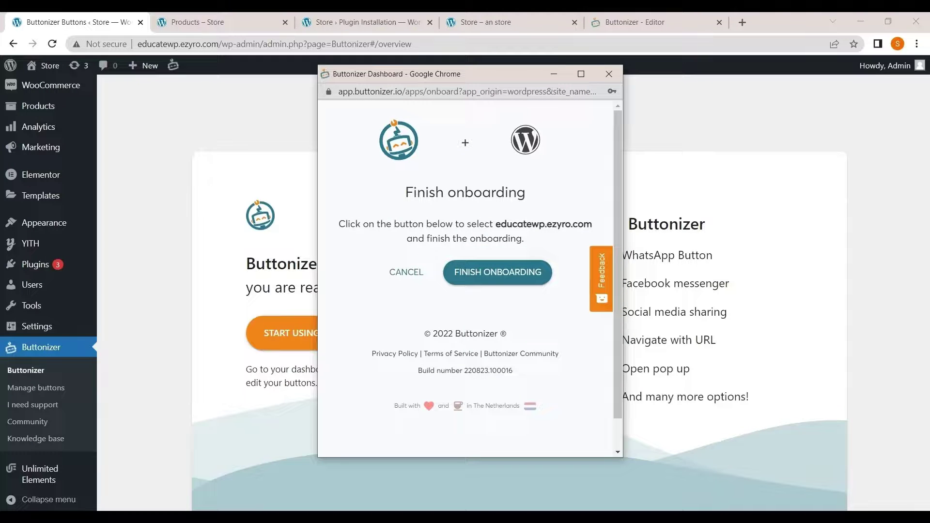
{"action": "left_click", "coordinate": [486, 280]}
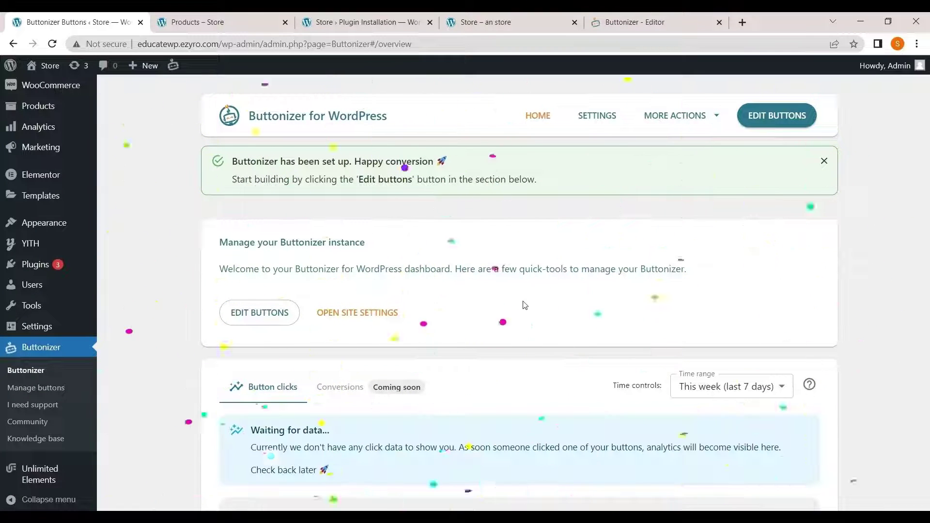
- Open the Buttonizer editor with the Social Media Circle buttons beside the store preview
{"action": "scroll", "coordinate": [525, 300], "scroll_direction": "down", "scroll_amount": 2}
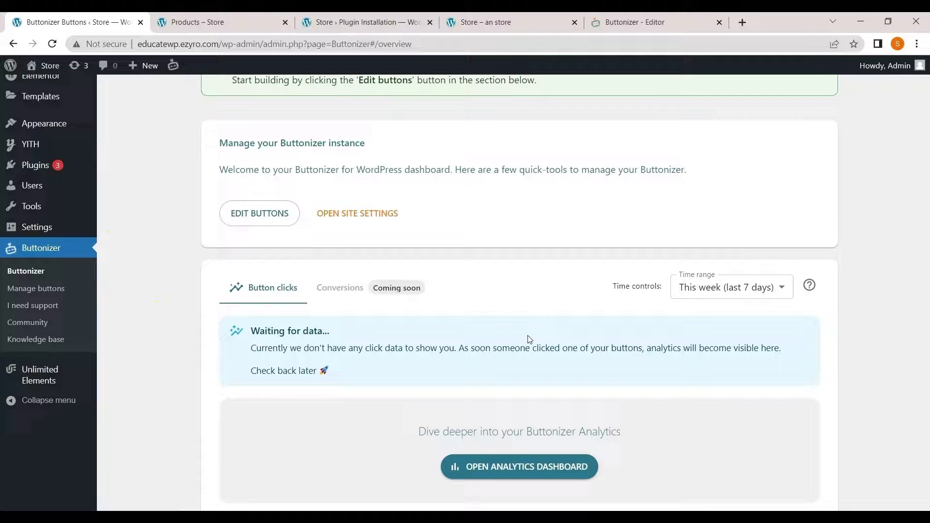
{"action": "scroll", "coordinate": [528, 337], "scroll_direction": "up", "scroll_amount": 3}
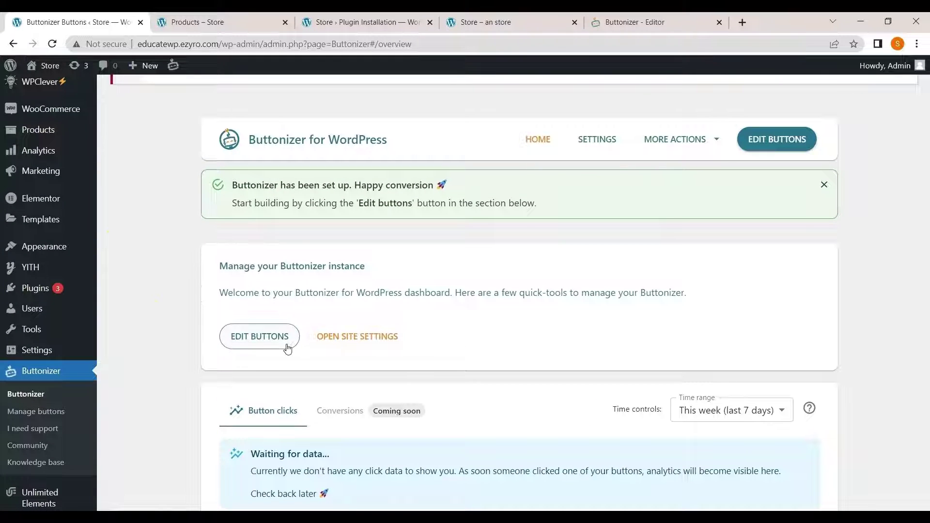
{"action": "left_click", "coordinate": [287, 345]}
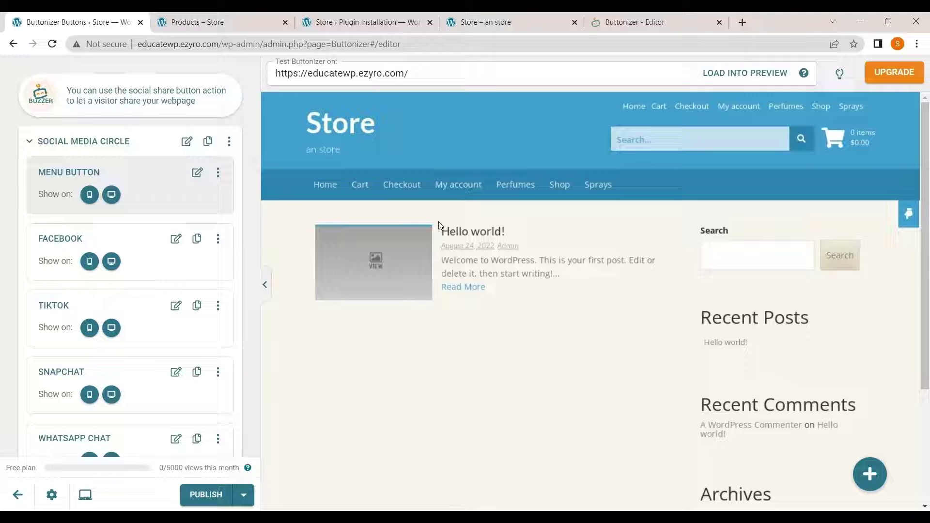
{"action": "left_click", "coordinate": [258, 17]}
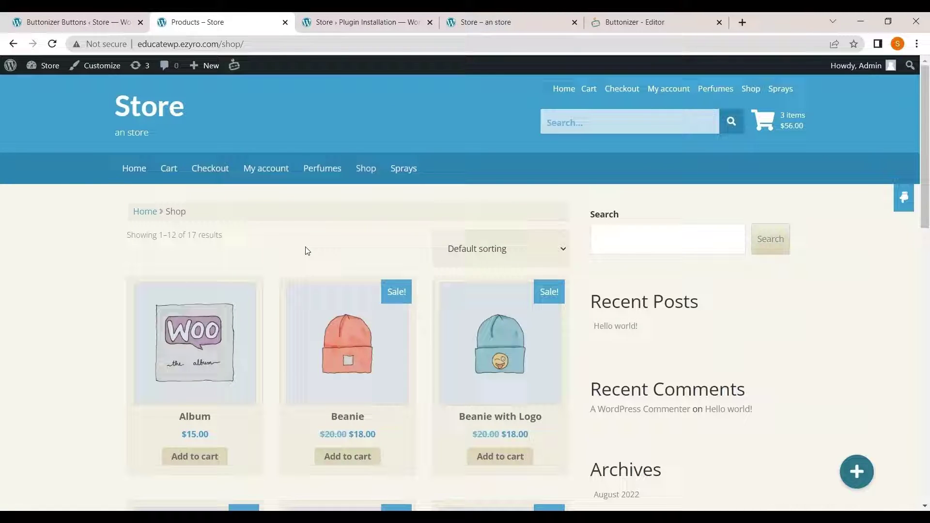
{"action": "left_click", "coordinate": [862, 486]}
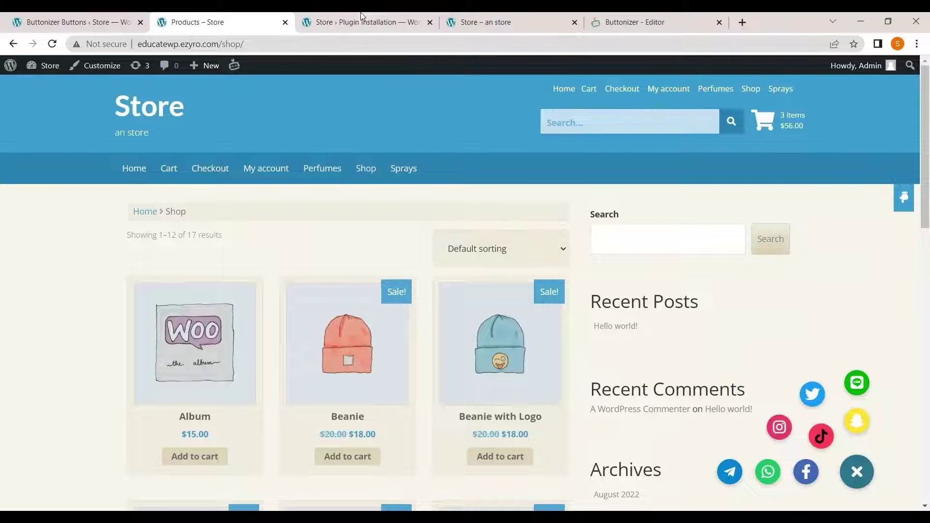
{"action": "left_click", "coordinate": [75, 22]}
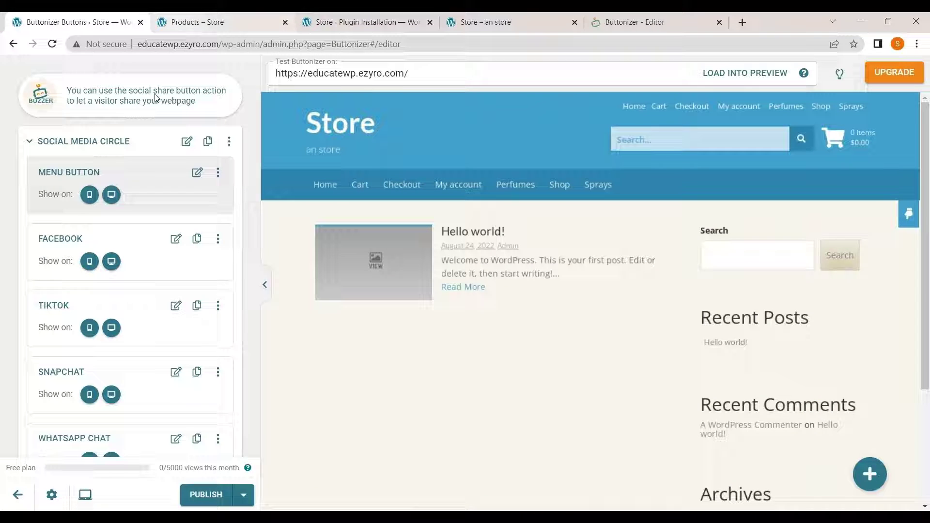
{"action": "scroll", "coordinate": [109, 340], "scroll_direction": "down", "scroll_amount": 6}
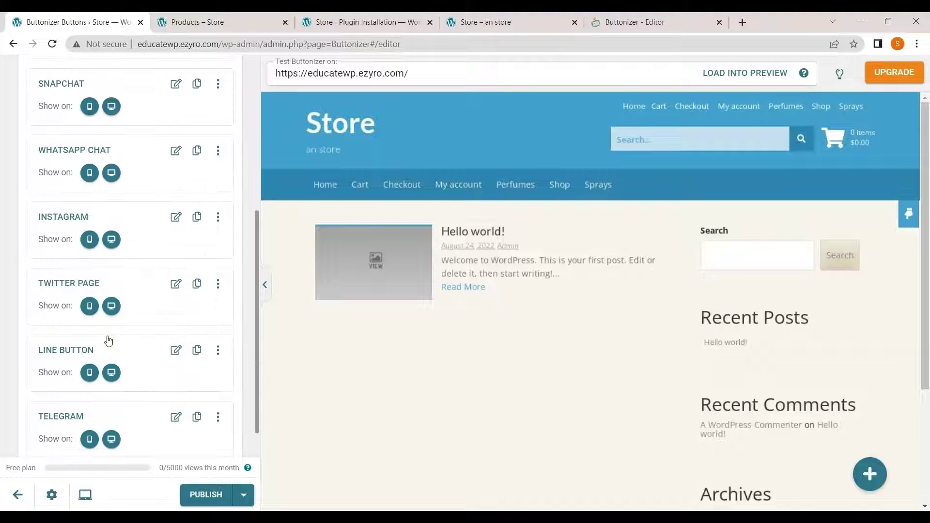
{"action": "left_click", "coordinate": [651, 22]}
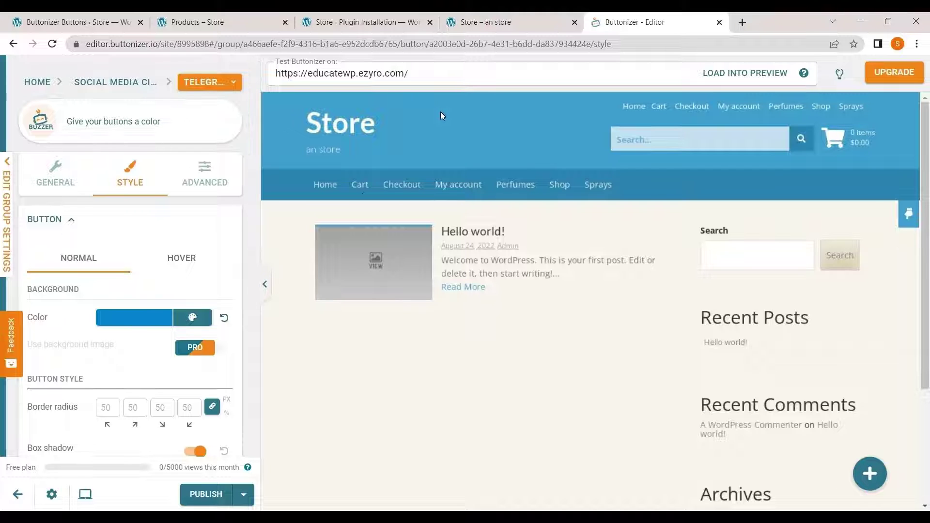
{"action": "left_click", "coordinate": [129, 17]}
{"action": "scroll", "coordinate": [117, 160], "scroll_direction": "up", "scroll_amount": 5}
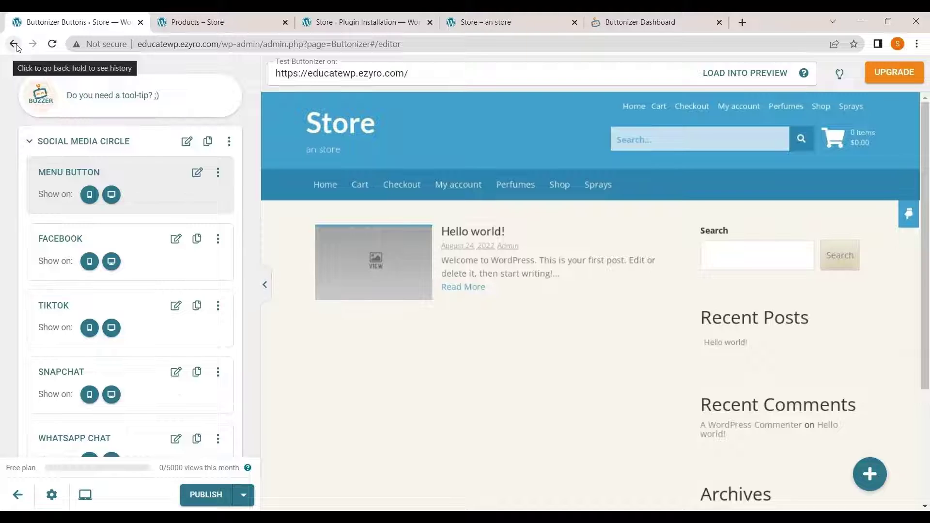
{"action": "left_click", "coordinate": [13, 45]}
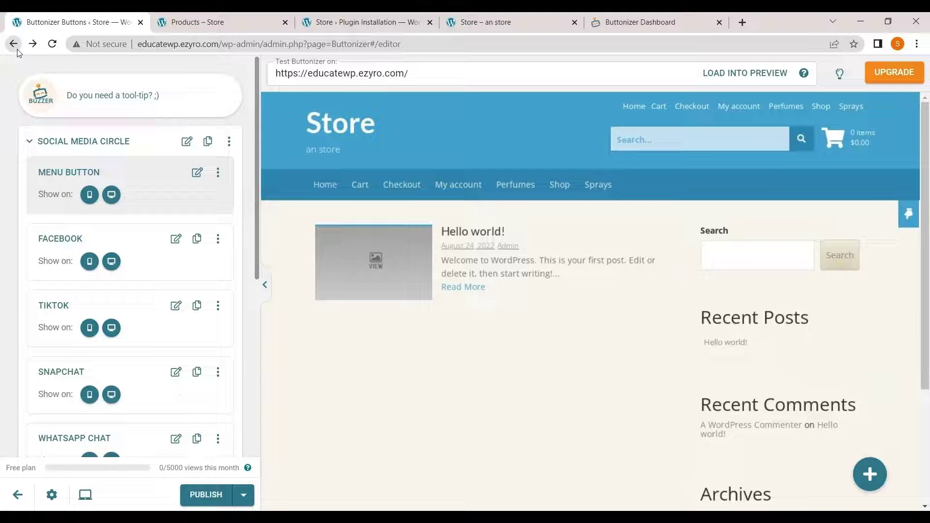
- Disconnect Buttonizer from the WordPress site through the plugin settings and confirm
{"action": "left_click", "coordinate": [16, 49]}
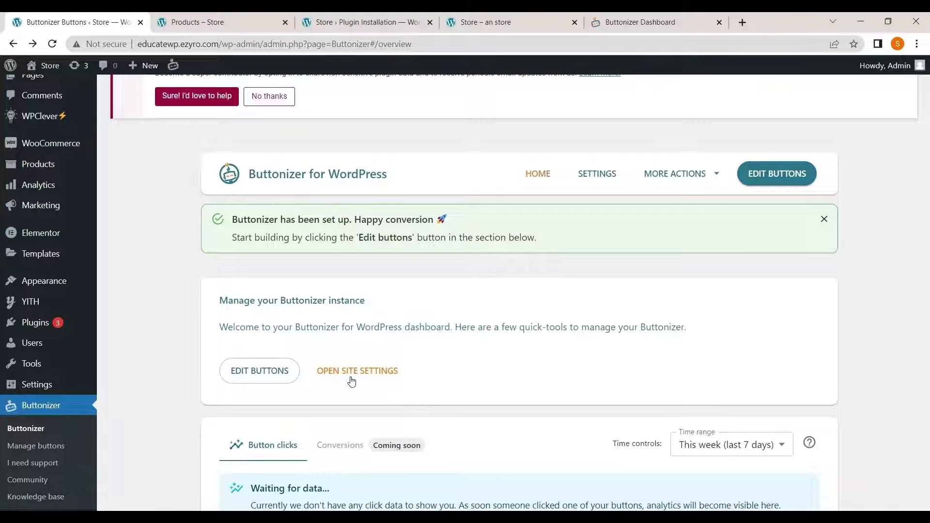
{"action": "scroll", "coordinate": [351, 381], "scroll_direction": "up", "scroll_amount": 1}
{"action": "left_click", "coordinate": [353, 415]}
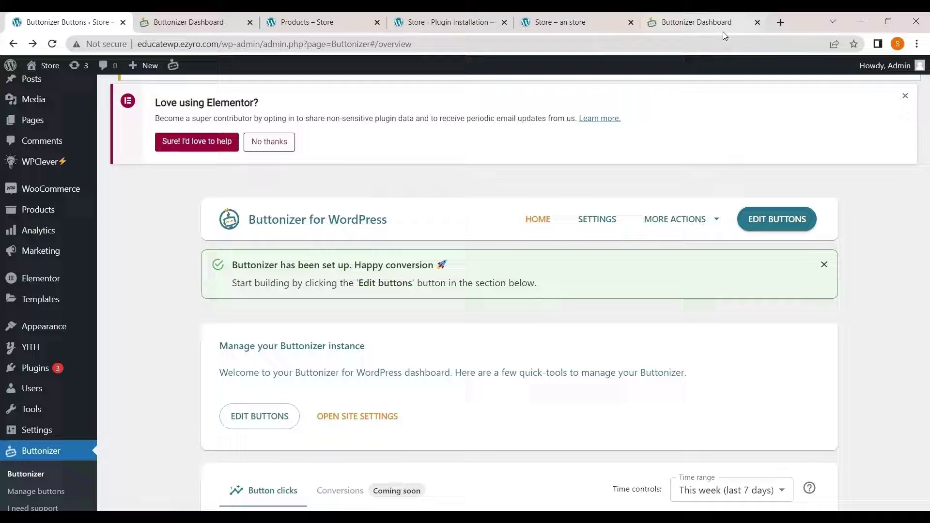
{"action": "left_click", "coordinate": [590, 216]}
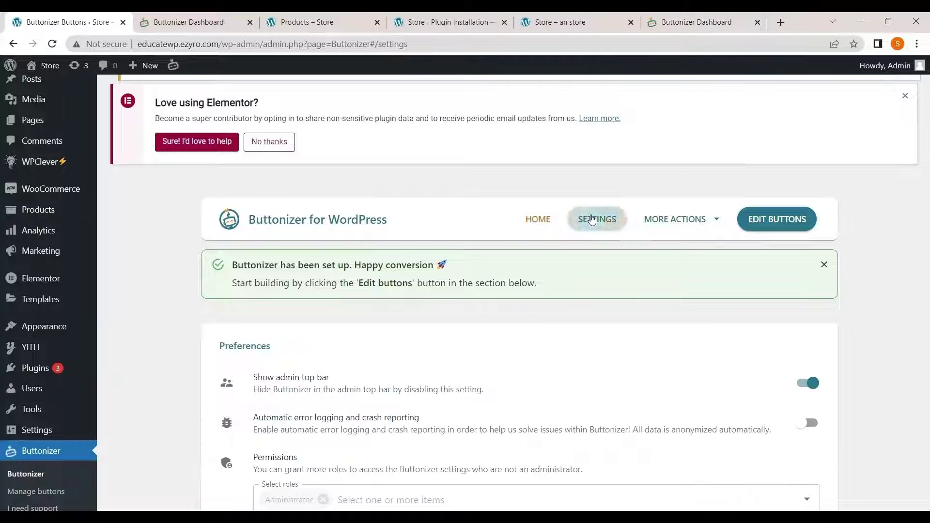
{"action": "scroll", "coordinate": [448, 342], "scroll_direction": "down", "scroll_amount": 10}
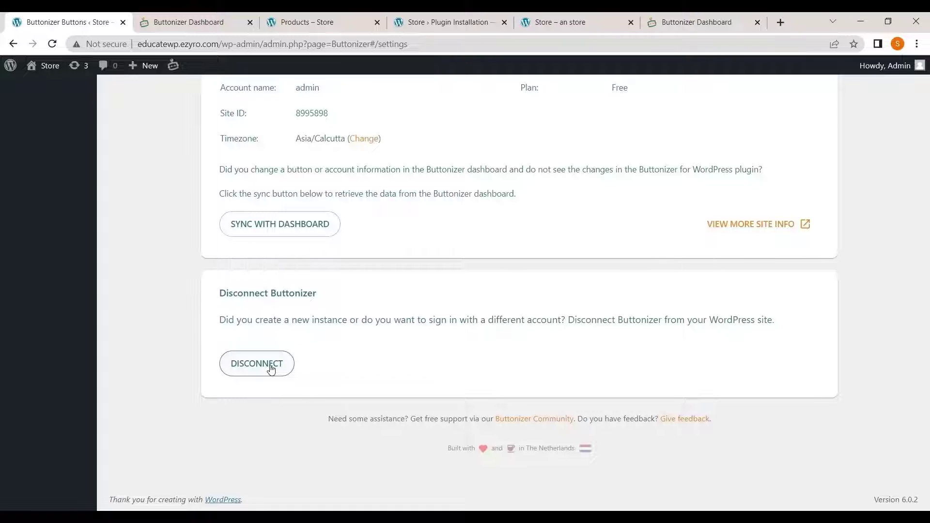
{"action": "left_click", "coordinate": [269, 367]}
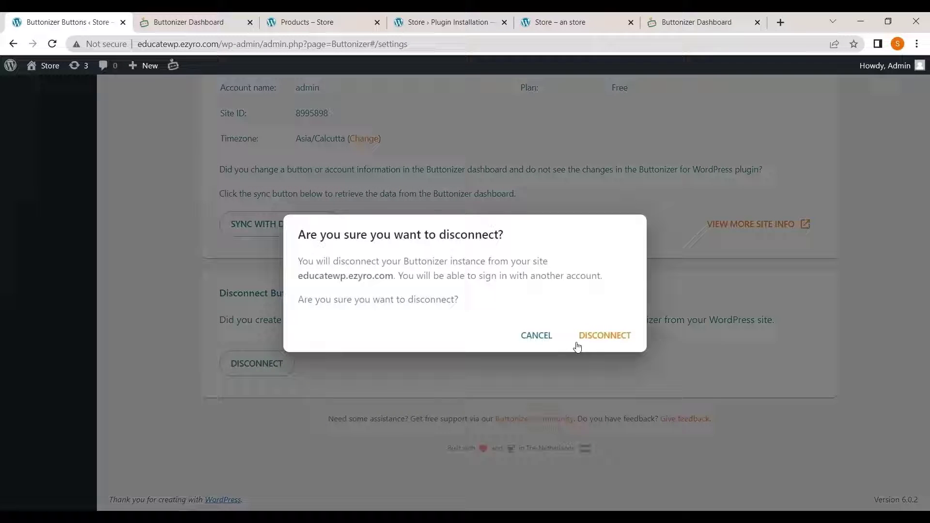
{"action": "left_click", "coordinate": [604, 335]}
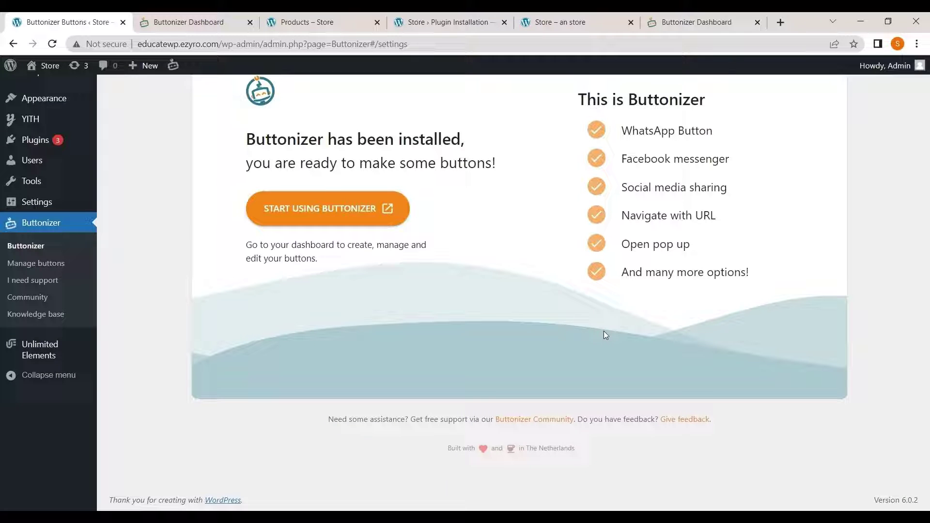
- Reload the store's shop page to check the floating buttons are gone
{"action": "scroll", "coordinate": [170, 256], "scroll_direction": "up", "scroll_amount": 4}
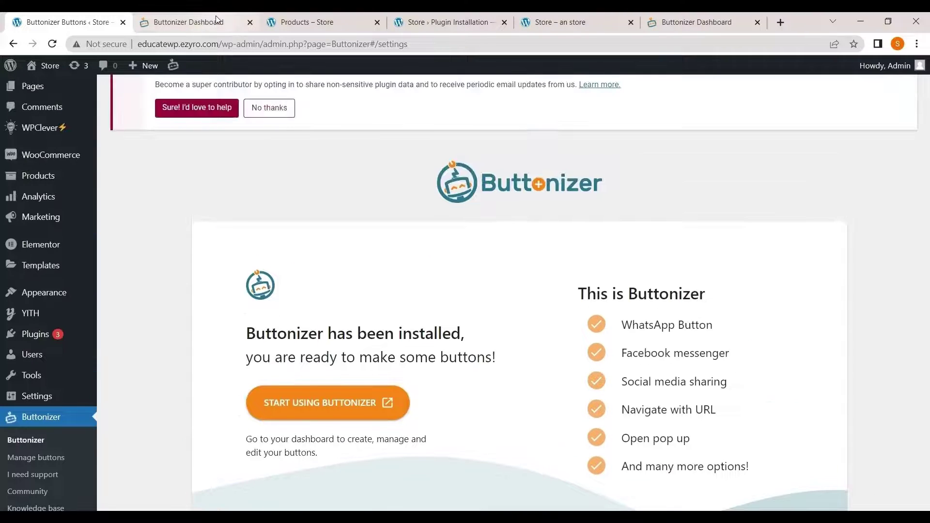
{"action": "left_click", "coordinate": [293, 21]}
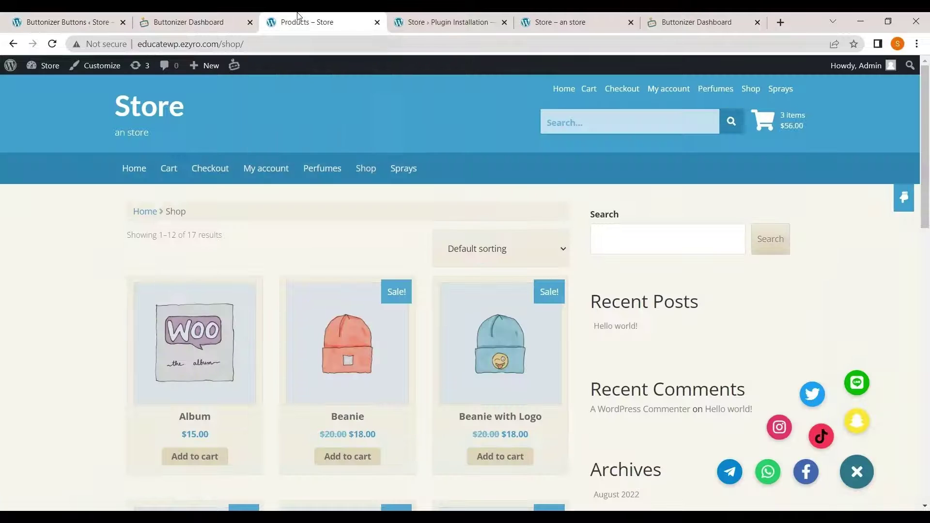
{"action": "left_click", "coordinate": [51, 44]}
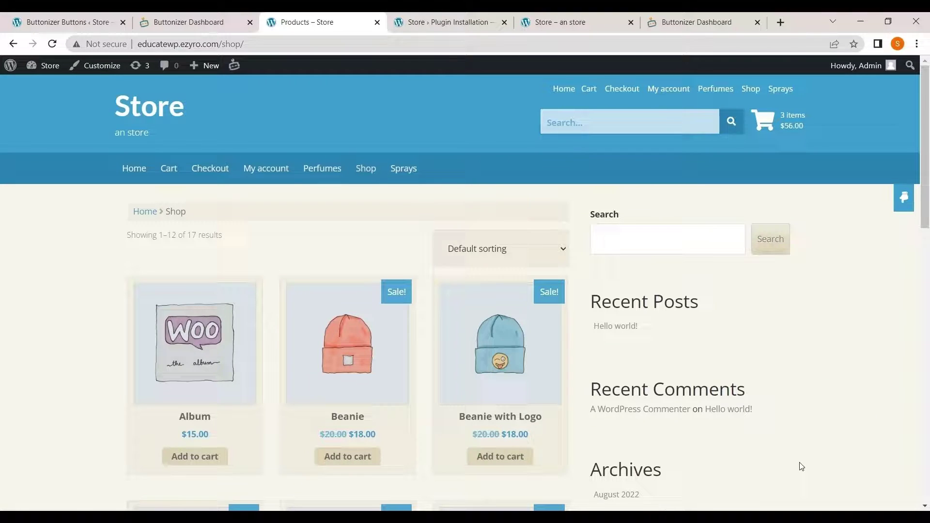
{"action": "scroll", "coordinate": [802, 467], "scroll_direction": "down", "scroll_amount": 10}
- Install and activate the WPCode plugin found by searching 'wp code'
{"action": "left_click", "coordinate": [20, 17]}
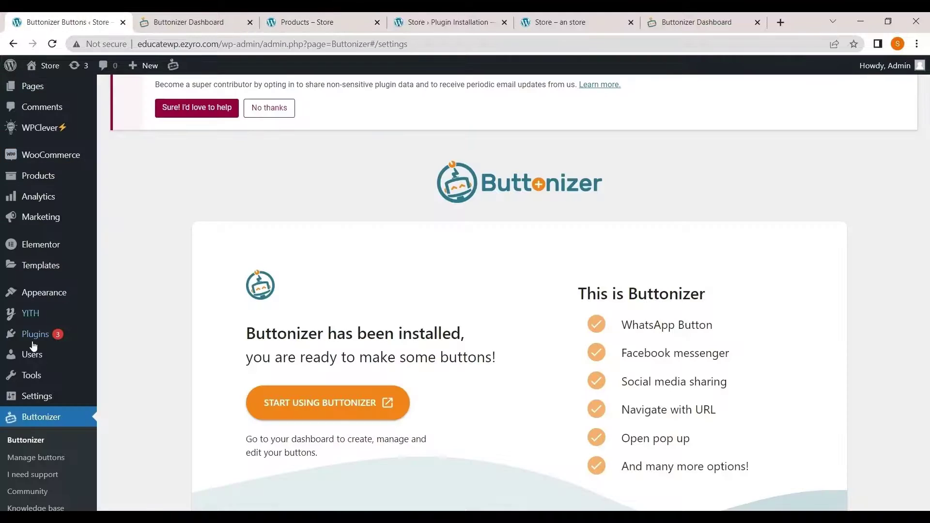
{"action": "mouse_move", "coordinate": [46, 357]}
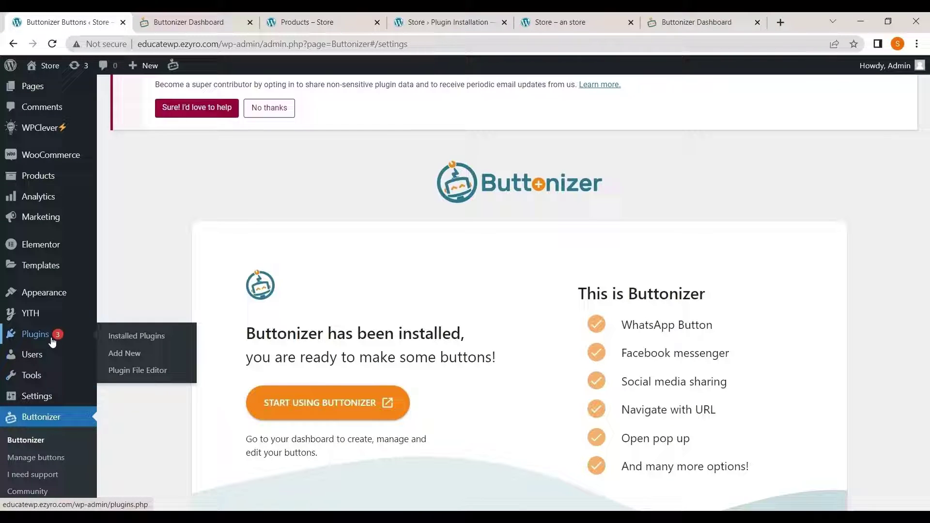
{"action": "left_click", "coordinate": [52, 341]}
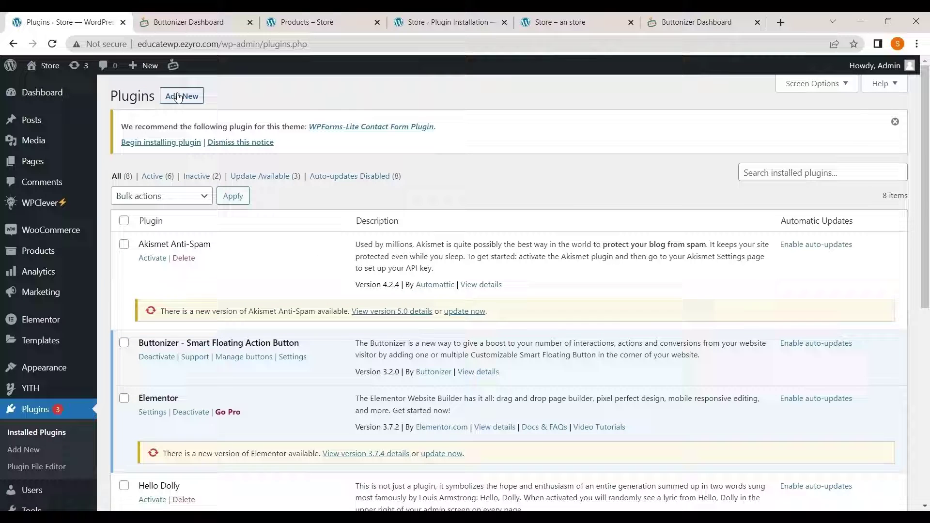
{"action": "left_click", "coordinate": [178, 97]}
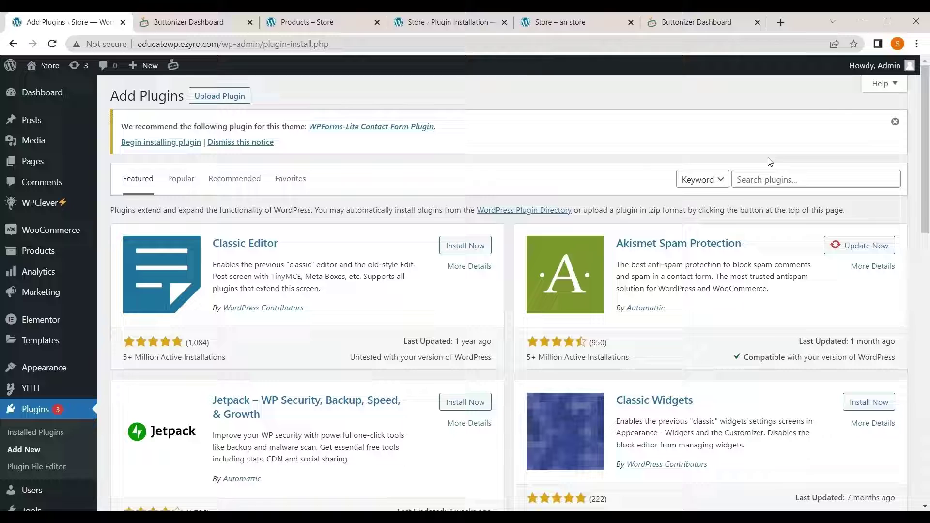
{"action": "left_click", "coordinate": [766, 179]}
{"action": "type", "text": "w"}
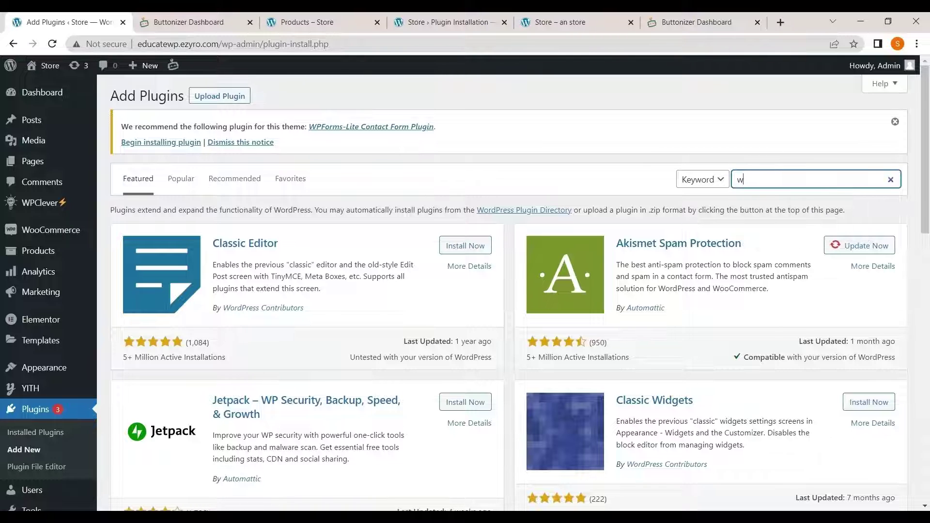
{"action": "type", "text": "p code"}
{"action": "key", "text": "Return"}
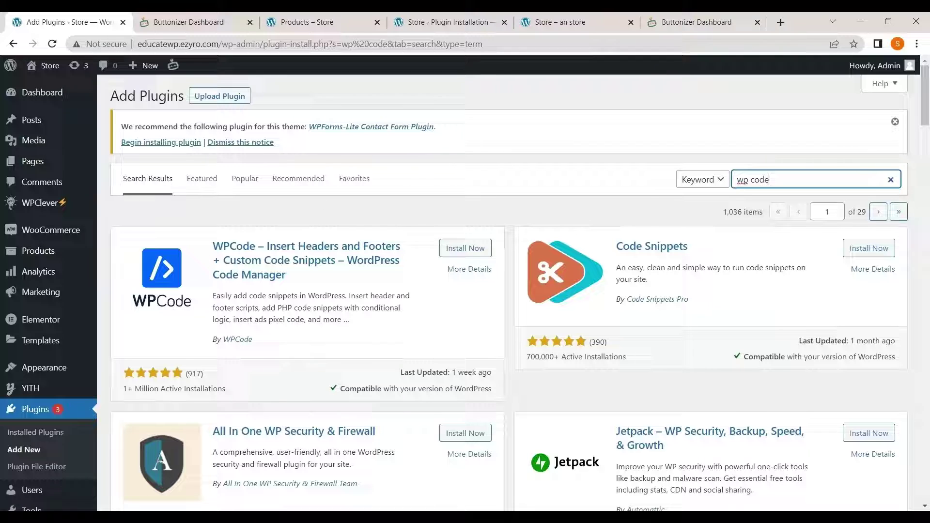
{"action": "left_click", "coordinate": [466, 248]}
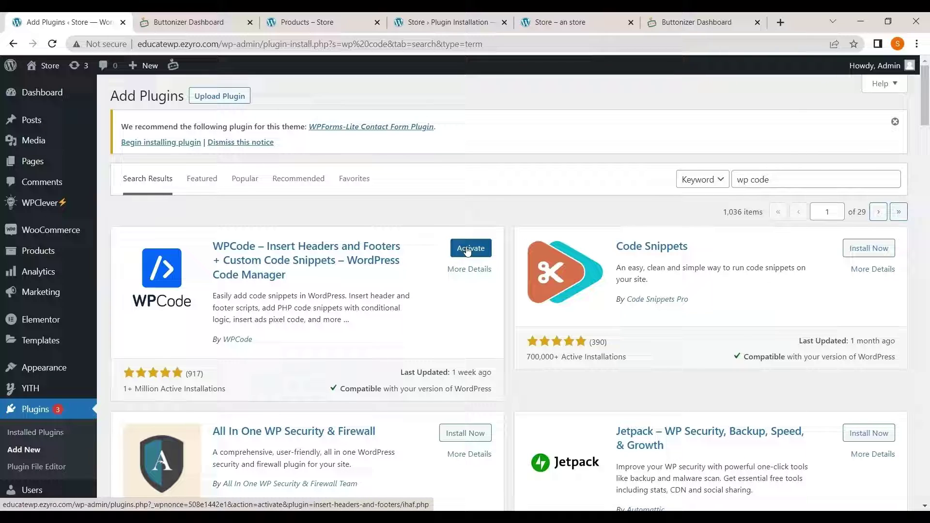
{"action": "left_click", "coordinate": [468, 249]}
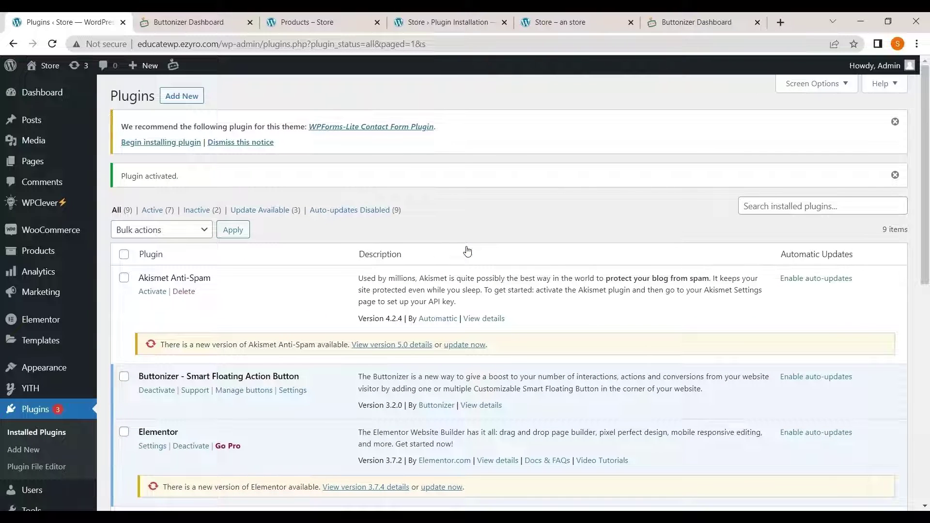
- Start a new blank custom code snippet from WPCode's Code Snippets list
{"action": "scroll", "coordinate": [49, 368], "scroll_direction": "down", "scroll_amount": 6}
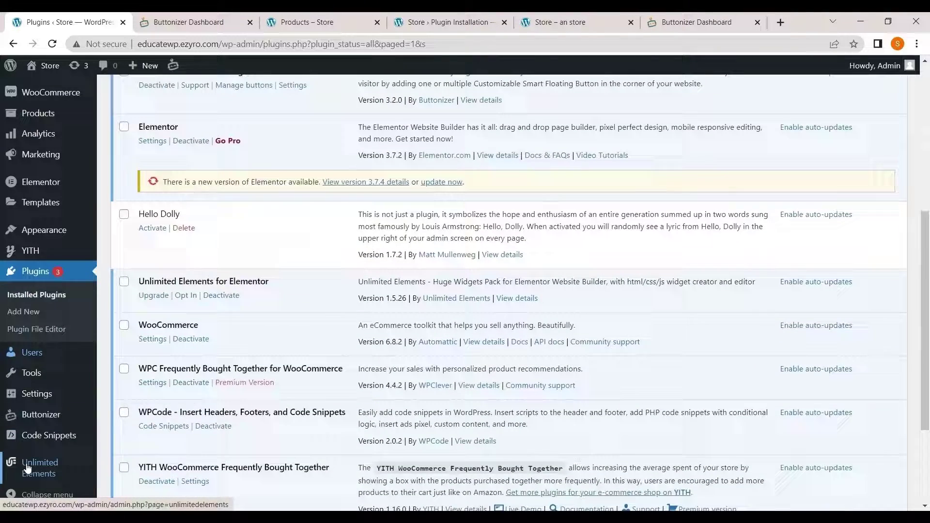
{"action": "mouse_move", "coordinate": [50, 436]}
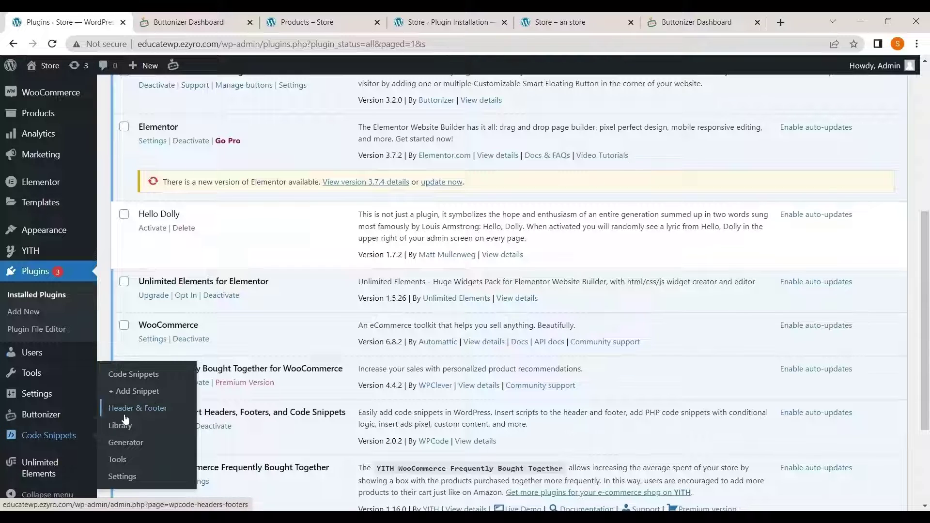
{"action": "left_click", "coordinate": [53, 436]}
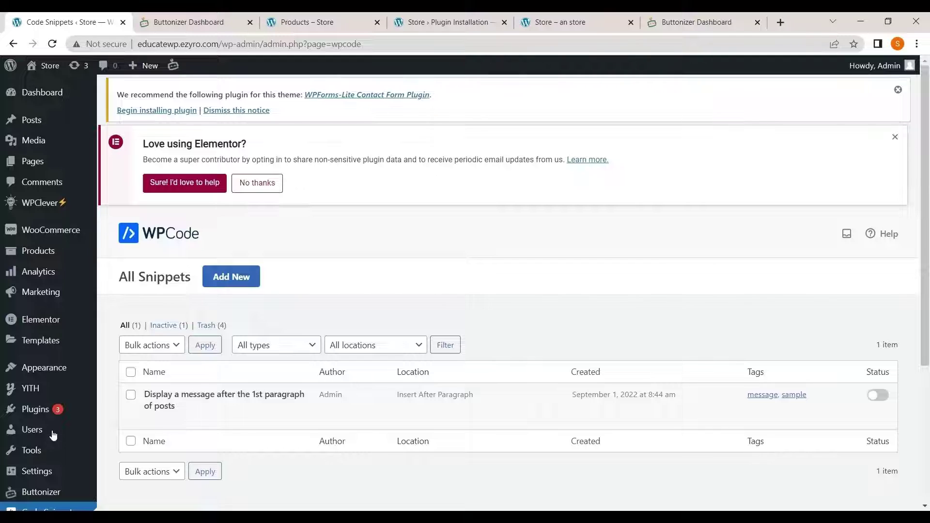
{"action": "left_click", "coordinate": [238, 287]}
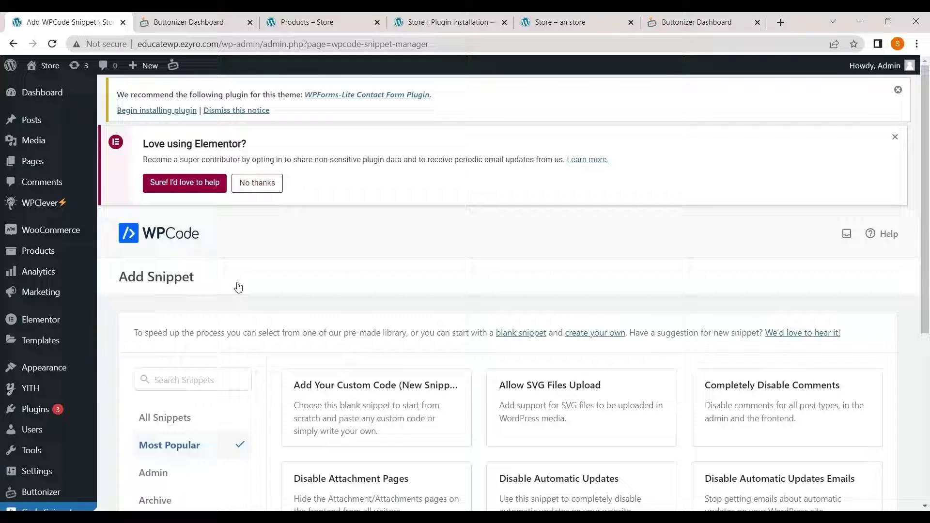
{"action": "scroll", "coordinate": [237, 286], "scroll_direction": "down", "scroll_amount": 3}
{"action": "left_click", "coordinate": [334, 284]}
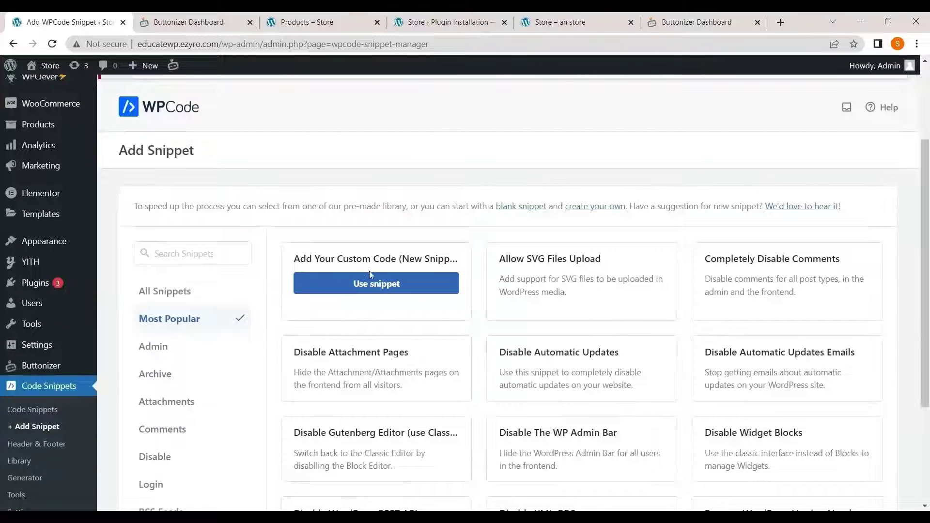
{"action": "left_click", "coordinate": [377, 283]}
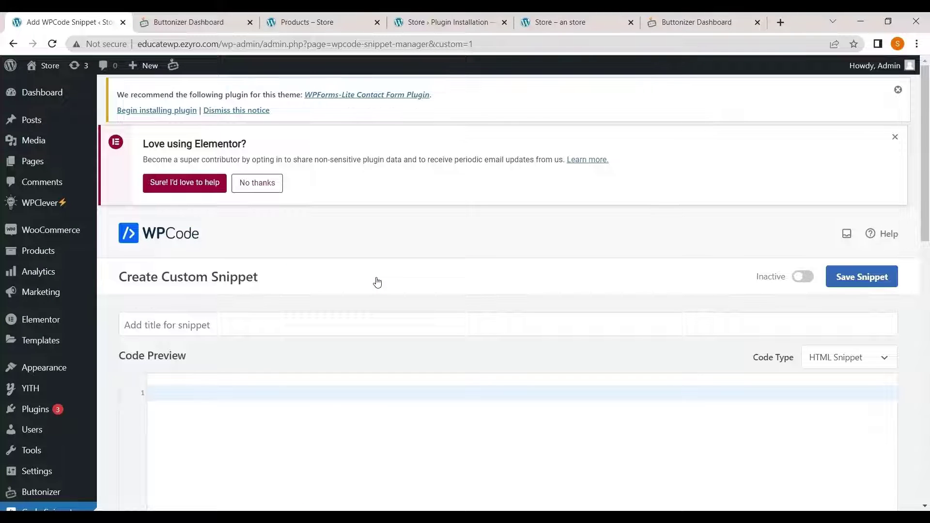
- Enter 'Butttonizer' as the snippet title
{"action": "scroll", "coordinate": [377, 283], "scroll_direction": "down", "scroll_amount": 1}
{"action": "left_click", "coordinate": [192, 273]}
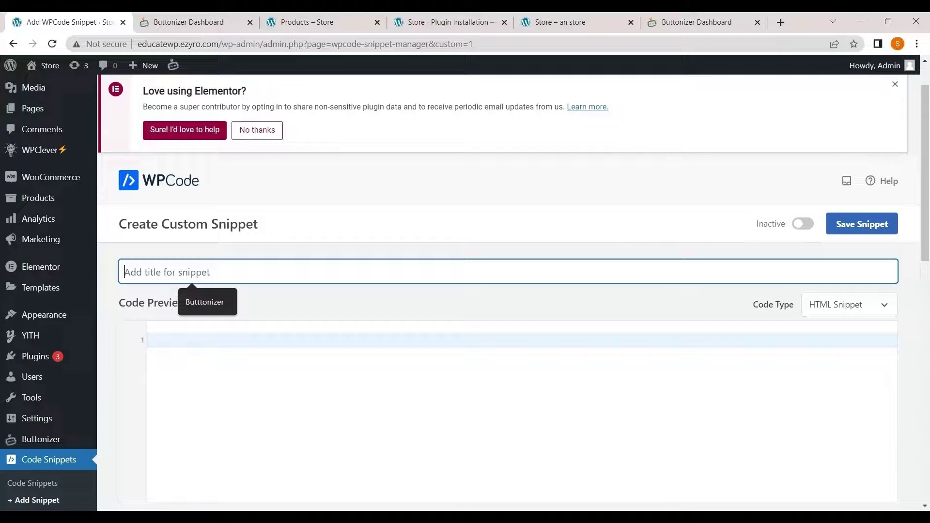
{"action": "left_click", "coordinate": [214, 303]}
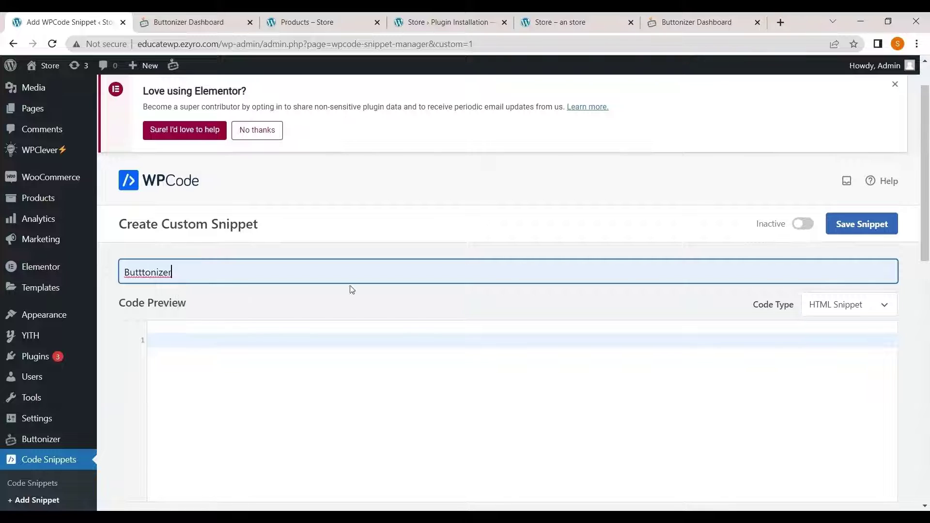
{"action": "scroll", "coordinate": [359, 291], "scroll_direction": "down", "scroll_amount": 1}
- Open the Buttonizer button editor for the store site from the connected sites list
{"action": "left_click", "coordinate": [687, 14]}
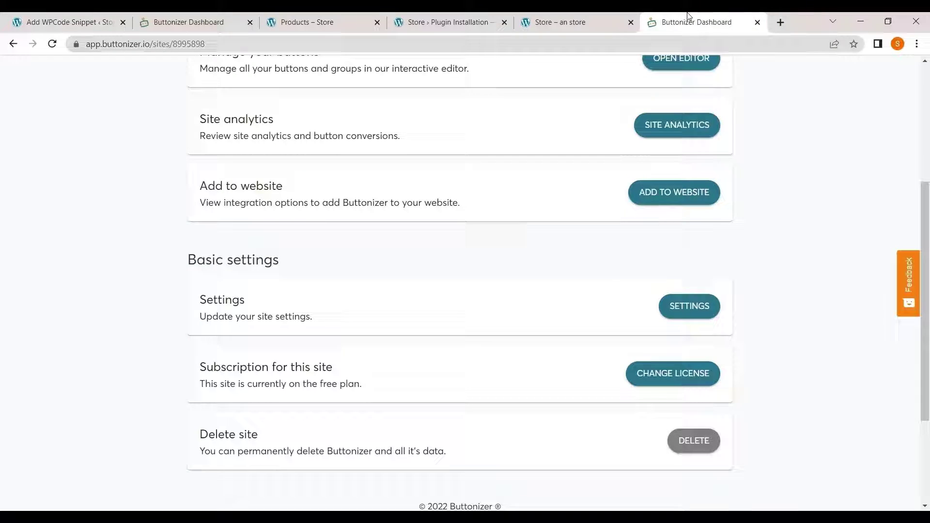
{"action": "scroll", "coordinate": [322, 214], "scroll_direction": "up", "scroll_amount": 5}
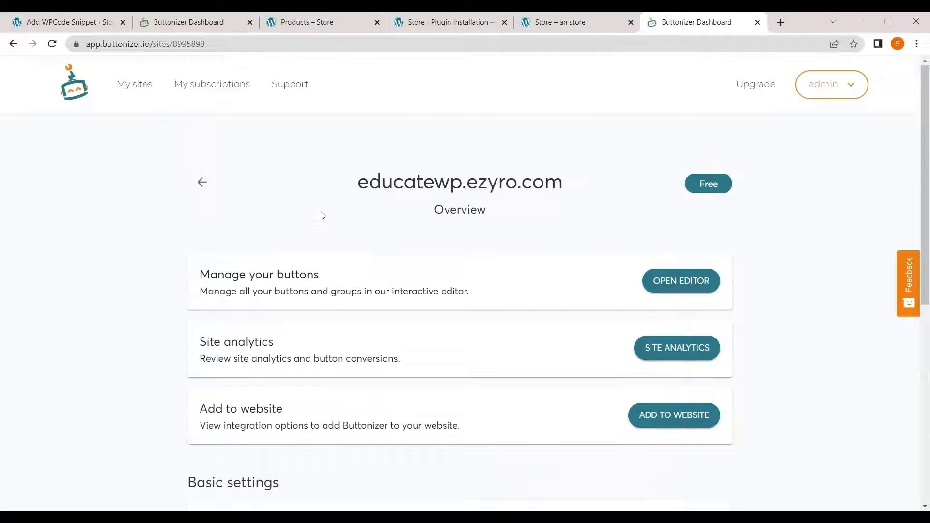
{"action": "left_click", "coordinate": [135, 88]}
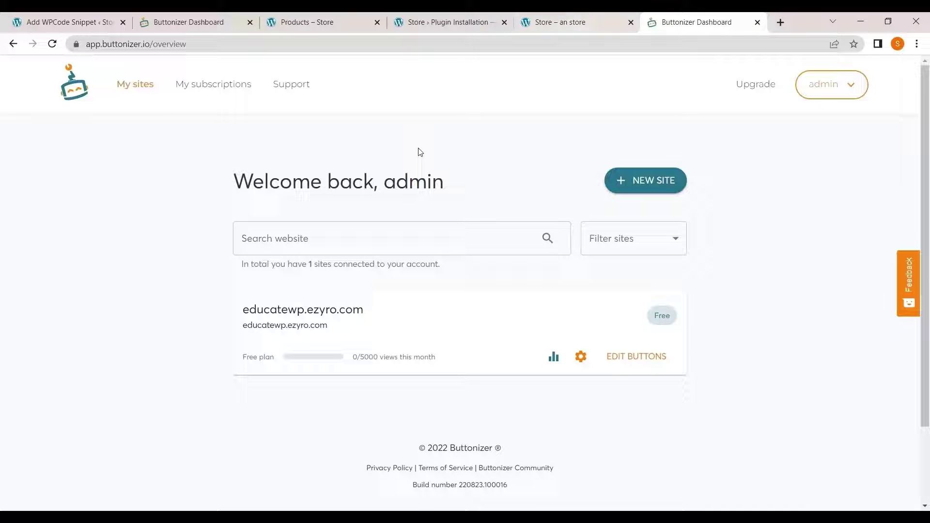
{"action": "left_click", "coordinate": [646, 361]}
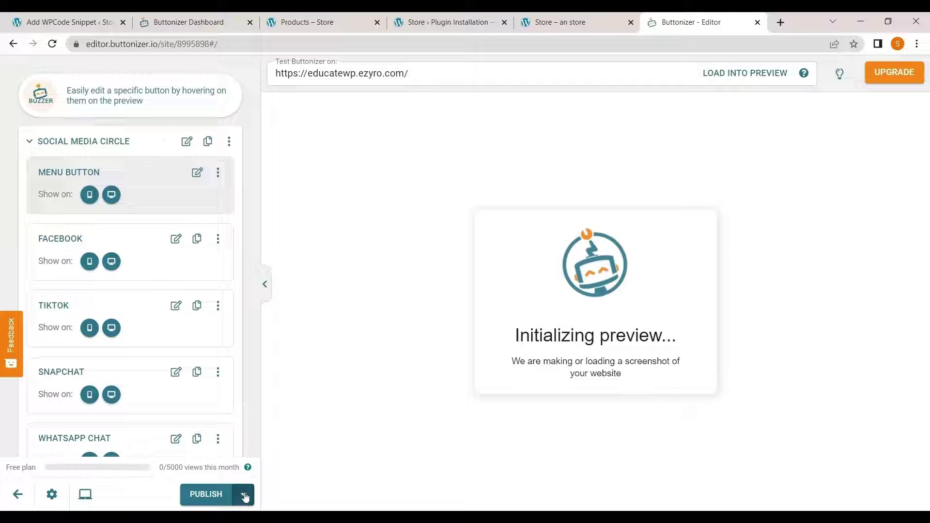
- Copy the 'Integrate Buttonizer on a custom site' embed code to the clipboard
{"action": "left_click", "coordinate": [244, 494]}
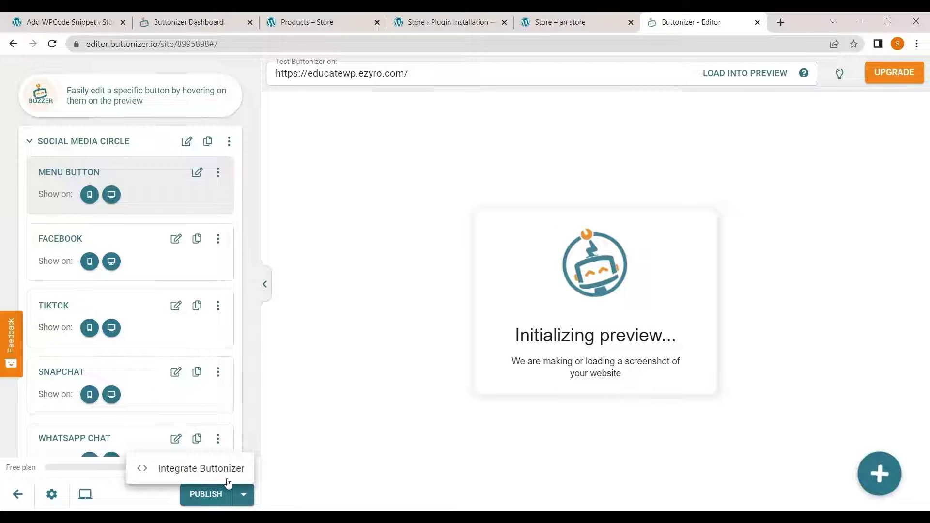
{"action": "left_click", "coordinate": [202, 469]}
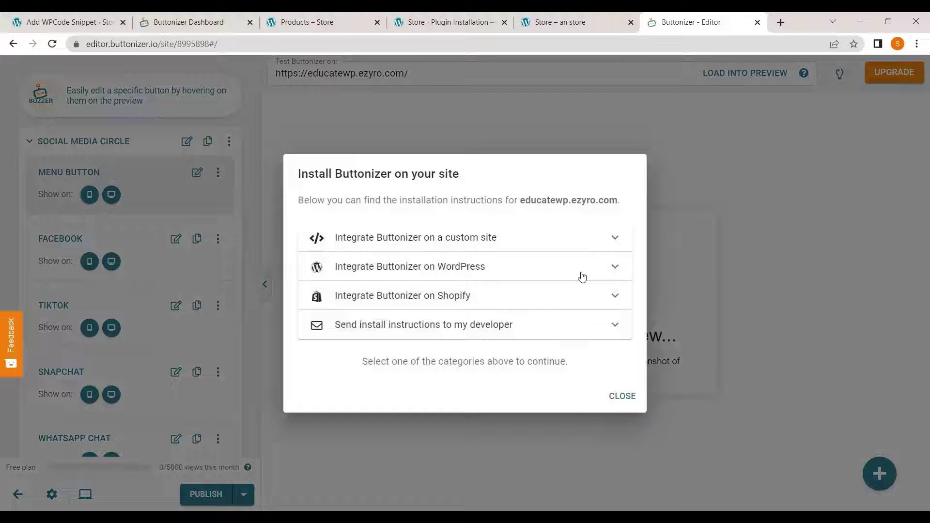
{"action": "left_click", "coordinate": [615, 238]}
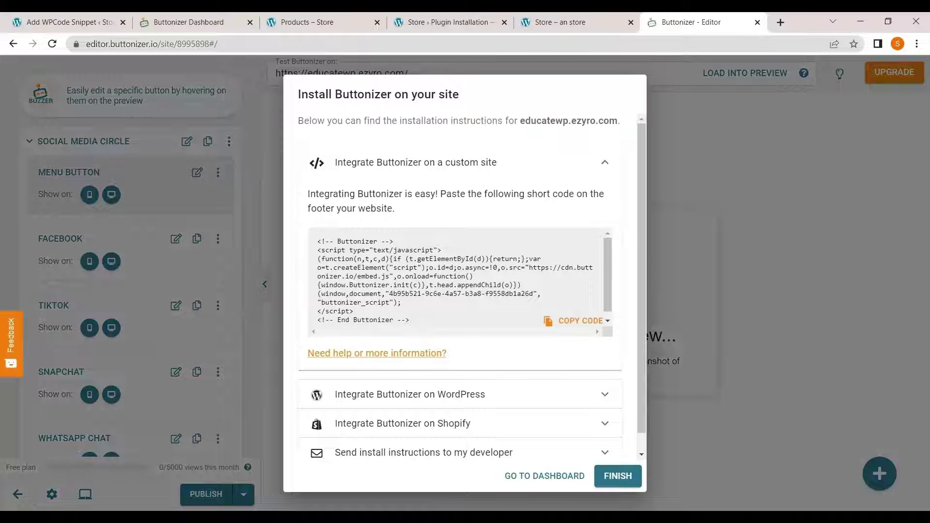
{"action": "left_click", "coordinate": [552, 321]}
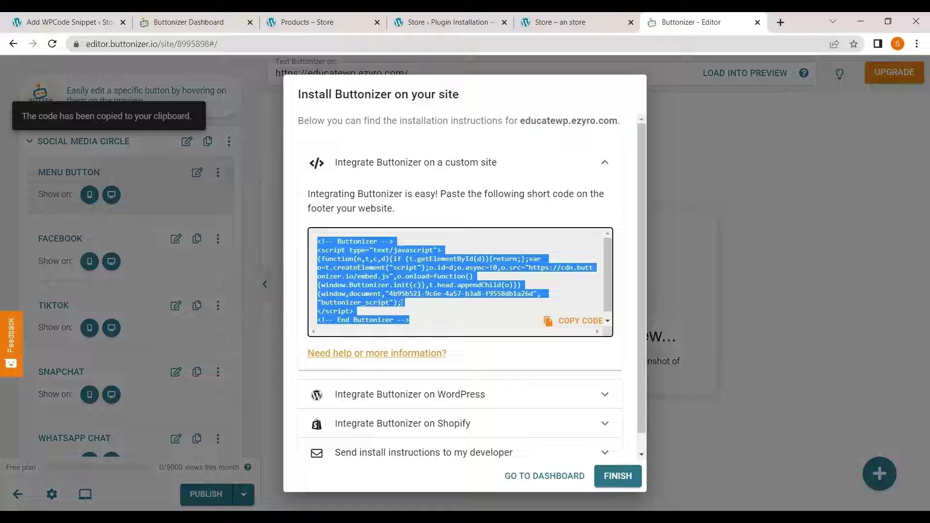
- Paste the Buttonizer embed code into the Butttonizer snippet's code editor
{"action": "left_click", "coordinate": [583, 22]}
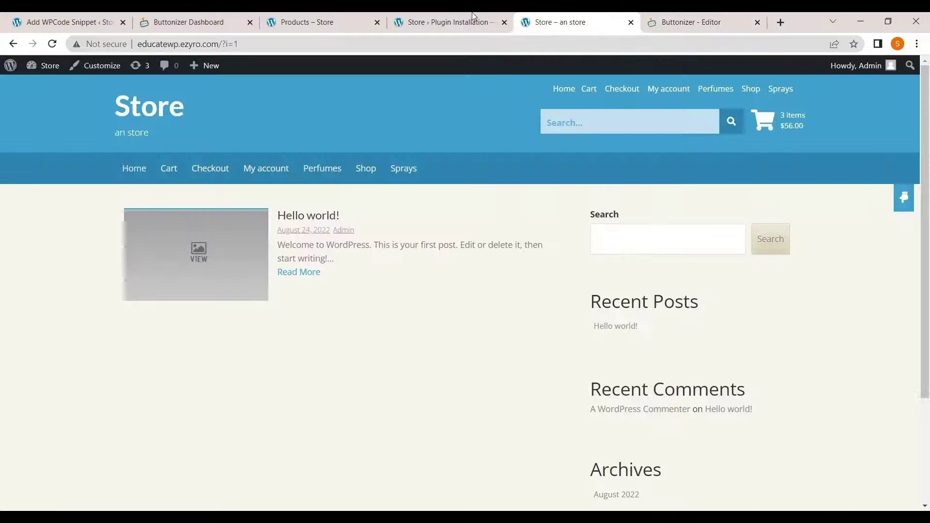
{"action": "left_click", "coordinate": [175, 20]}
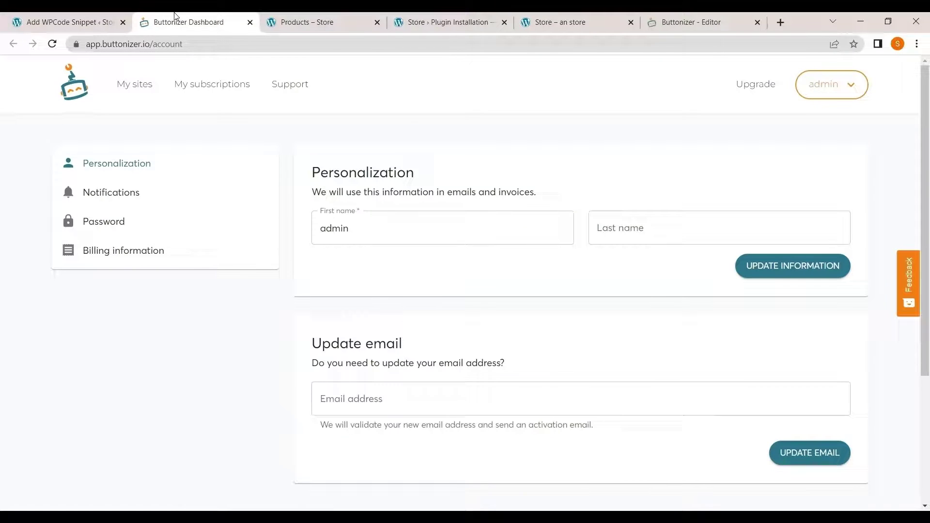
{"action": "left_click", "coordinate": [54, 22]}
{"action": "left_click", "coordinate": [238, 332]}
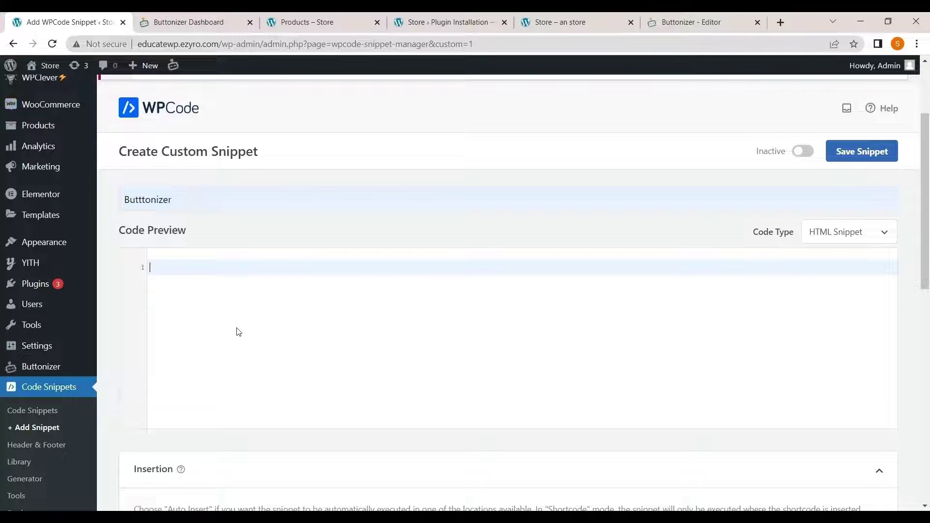
{"action": "key", "text": "ctrl+v"}
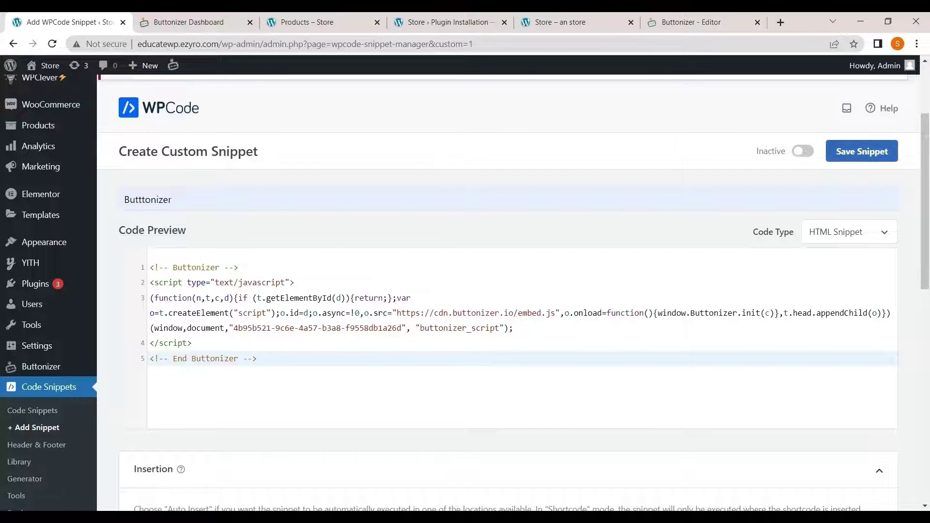
- Set the snippet location to Site Wide Footer and save the snippet
{"action": "scroll", "coordinate": [485, 291], "scroll_direction": "down", "scroll_amount": 2}
{"action": "scroll", "coordinate": [344, 327], "scroll_direction": "down", "scroll_amount": 3}
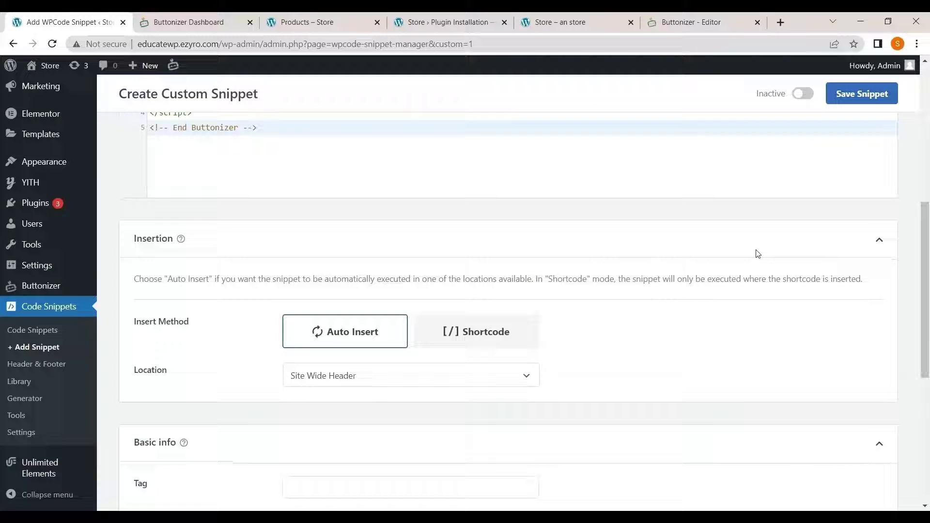
{"action": "left_click", "coordinate": [332, 380]}
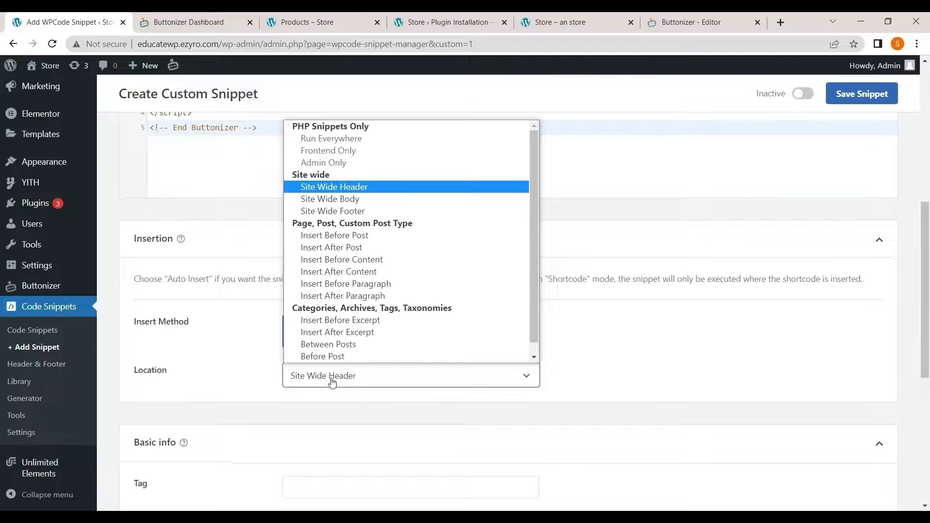
{"action": "left_click", "coordinate": [376, 214]}
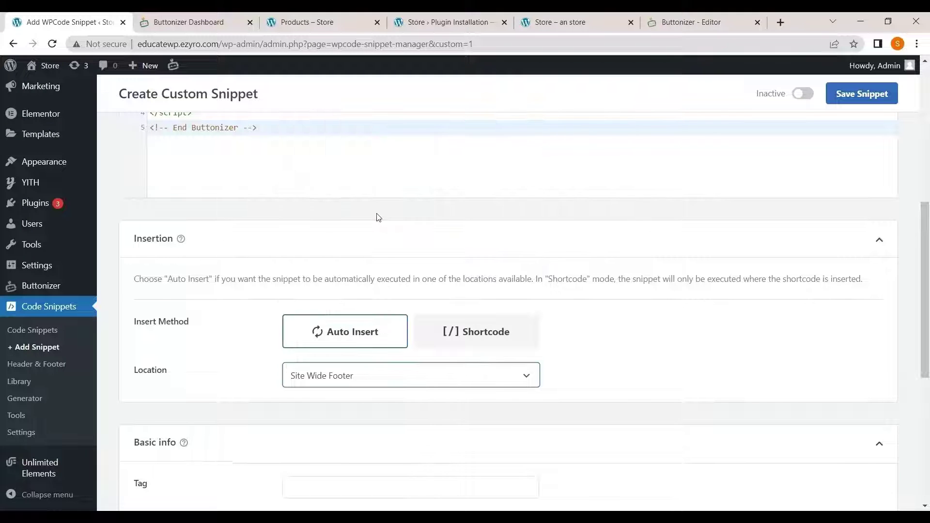
{"action": "scroll", "coordinate": [395, 262], "scroll_direction": "down", "scroll_amount": 4}
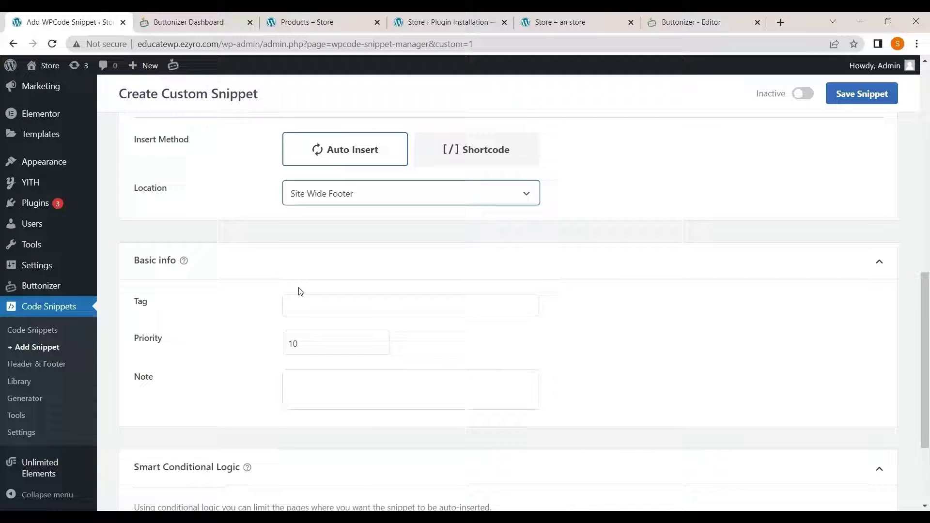
{"action": "scroll", "coordinate": [299, 291], "scroll_direction": "down", "scroll_amount": 3}
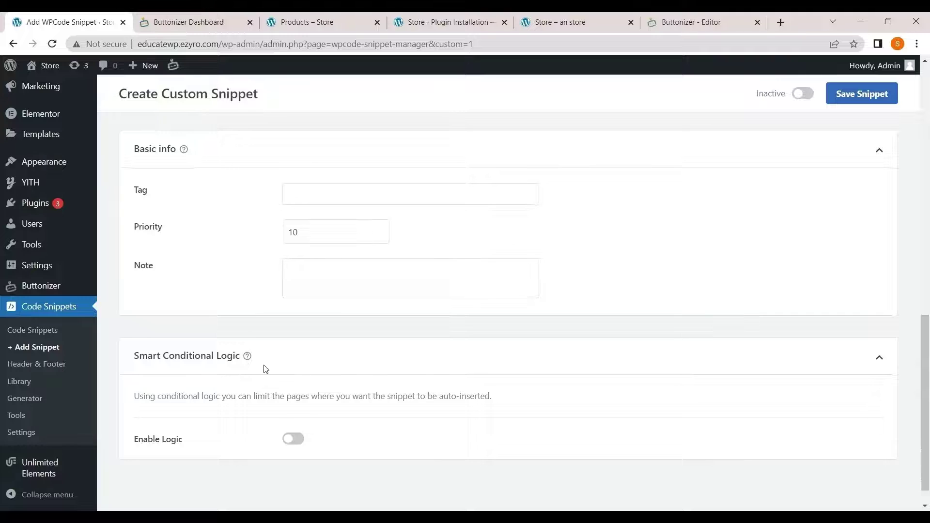
{"action": "scroll", "coordinate": [266, 369], "scroll_direction": "up", "scroll_amount": 10}
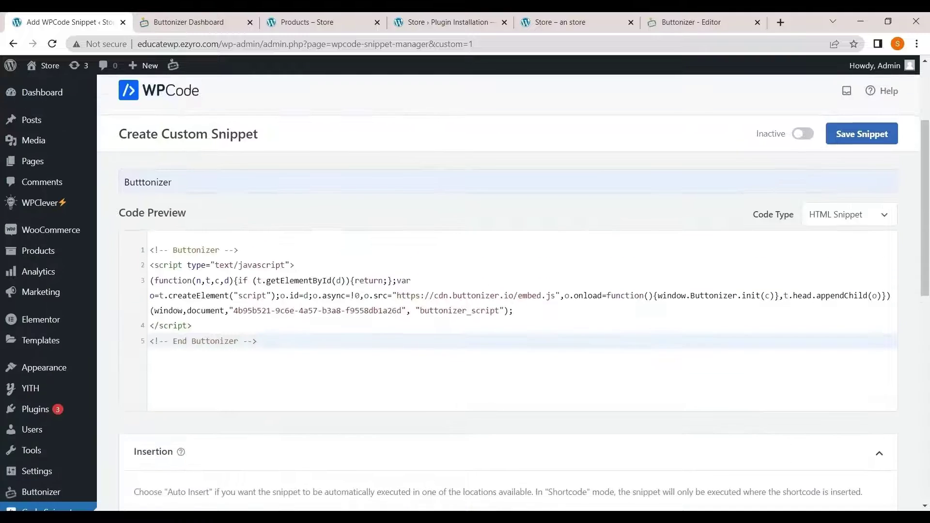
{"action": "left_click", "coordinate": [861, 139]}
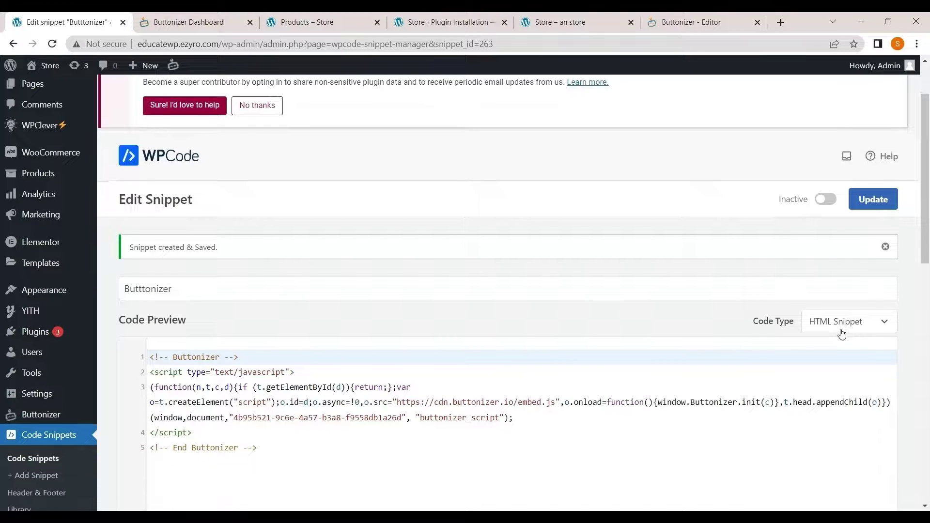
- Change the snippet's code type to Universal Snippet and update it
{"action": "left_click", "coordinate": [843, 324]}
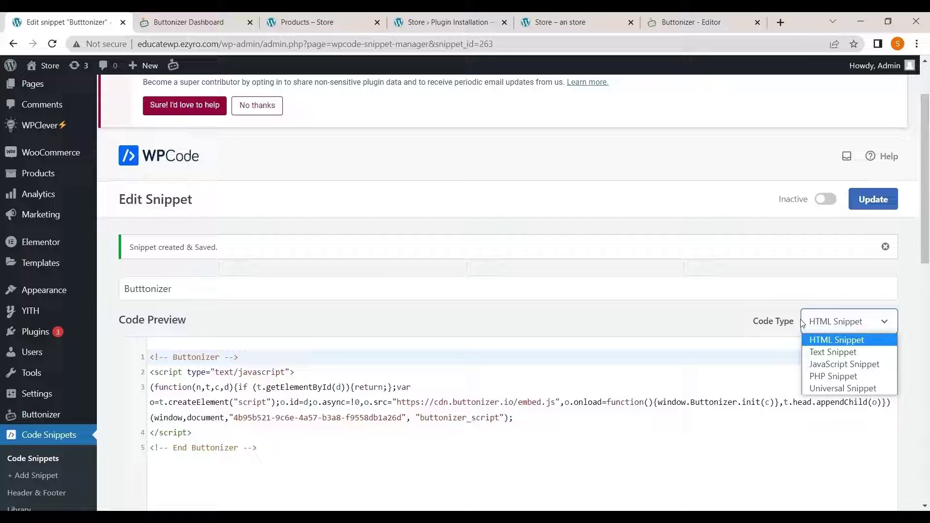
{"action": "key", "text": "Down"}
{"action": "key", "text": "Down"}
{"action": "key", "text": "Down"}
{"action": "key", "text": "Down"}
{"action": "left_click", "coordinate": [851, 388]}
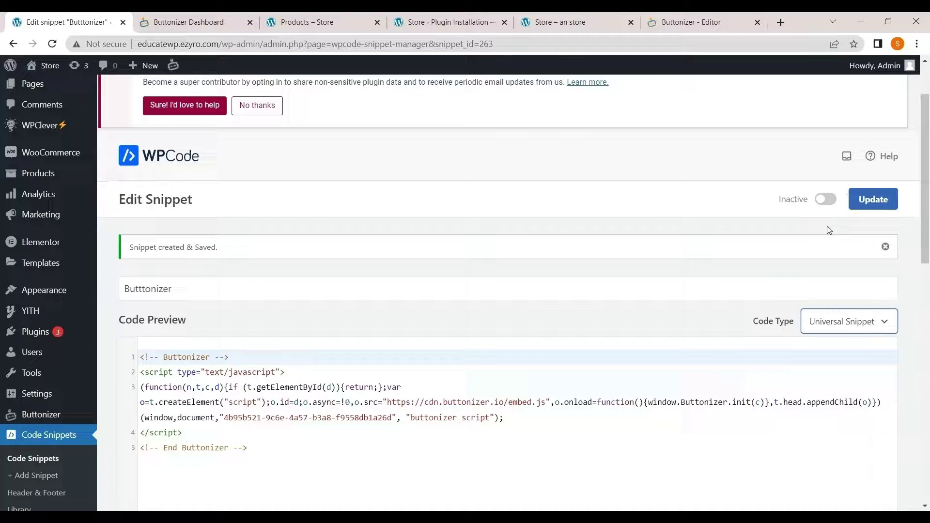
{"action": "scroll", "coordinate": [829, 227], "scroll_direction": "down", "scroll_amount": 1}
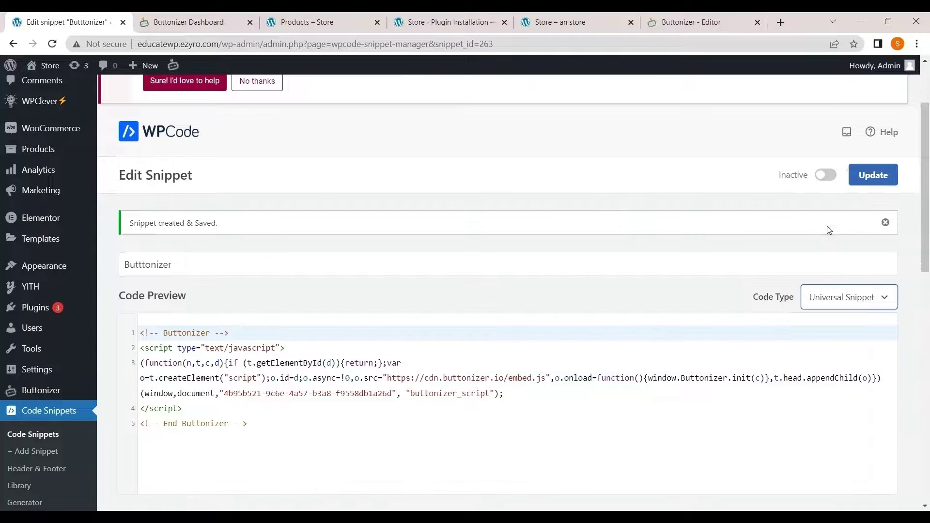
{"action": "left_click", "coordinate": [863, 180]}
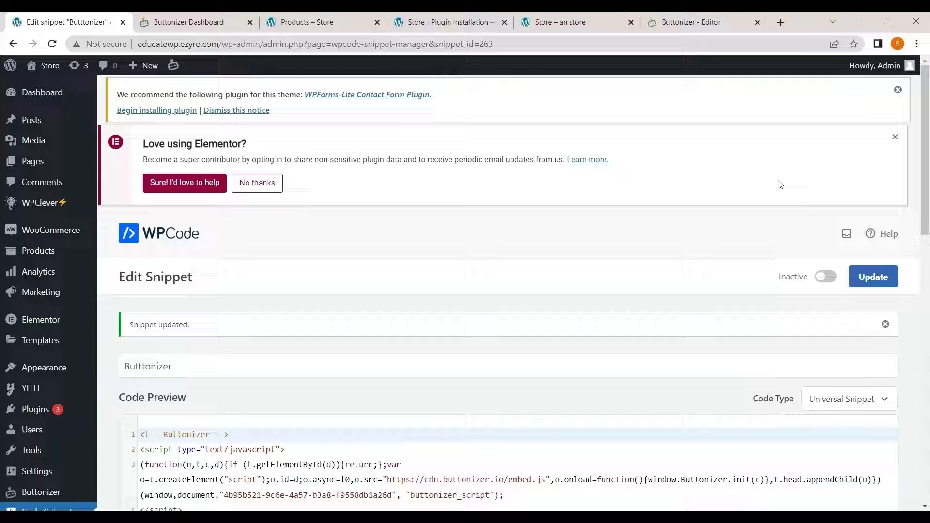
- Switch the Butttonizer snippet to Active and update it
{"action": "scroll", "coordinate": [824, 255], "scroll_direction": "down", "scroll_amount": 1}
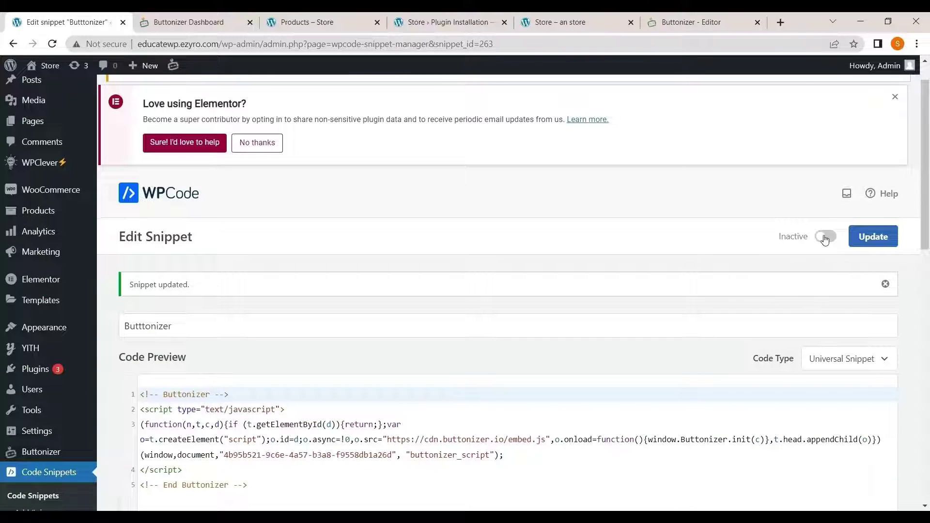
{"action": "left_click", "coordinate": [824, 237]}
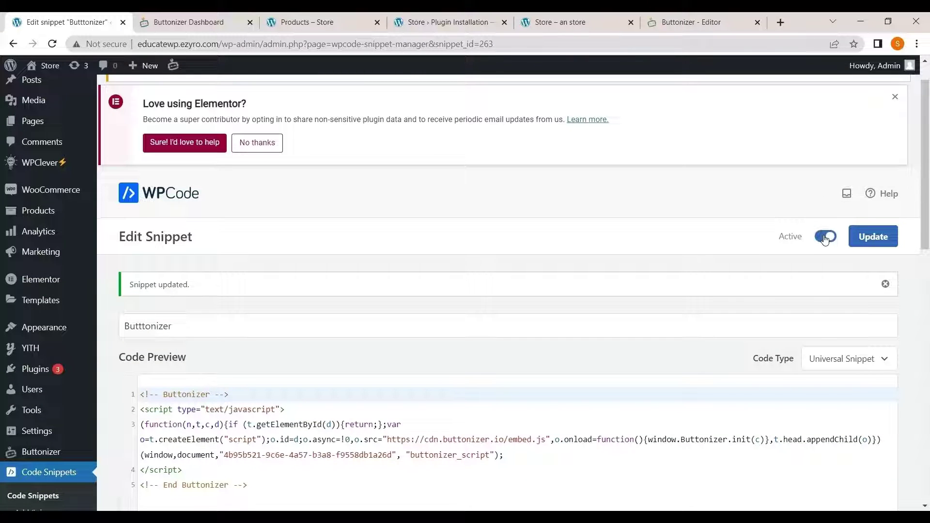
{"action": "left_click", "coordinate": [860, 246]}
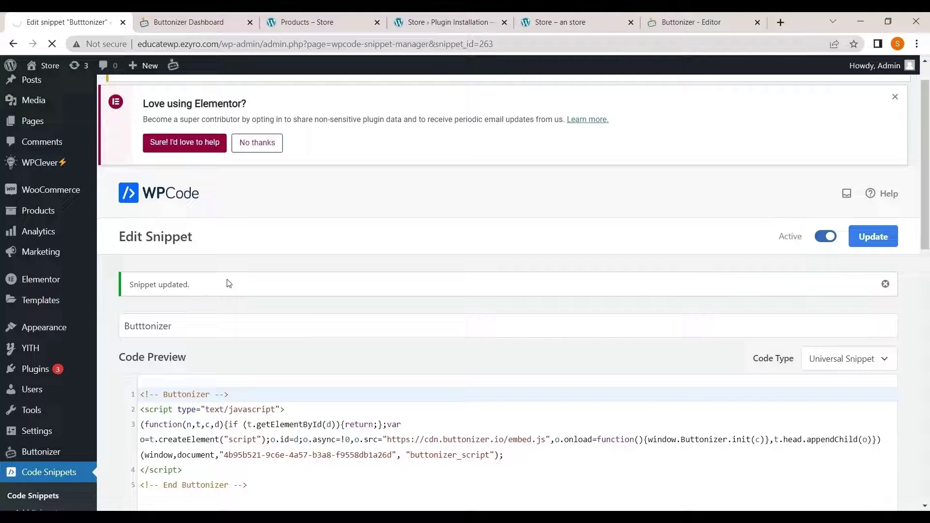
{"action": "scroll", "coordinate": [228, 283], "scroll_direction": "down", "scroll_amount": 3}
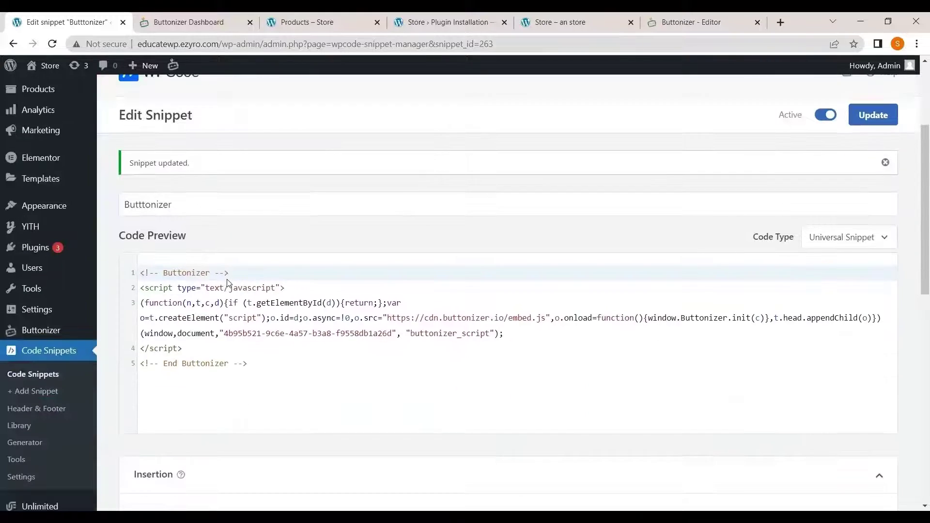
{"action": "scroll", "coordinate": [222, 174], "scroll_direction": "up", "scroll_amount": 1}
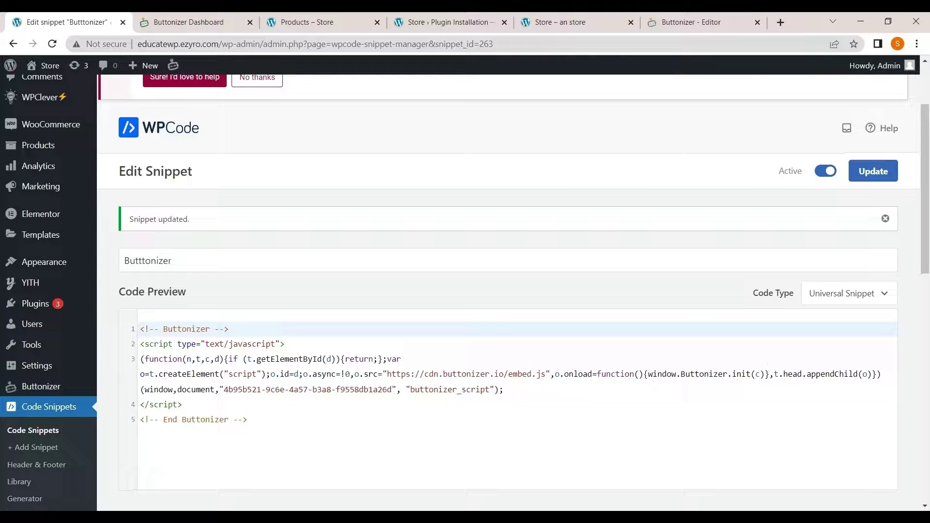
- Reload the shop page and expand the floating menu showing Telegram, Line and WhatsApp icons
{"action": "left_click", "coordinate": [270, 24]}
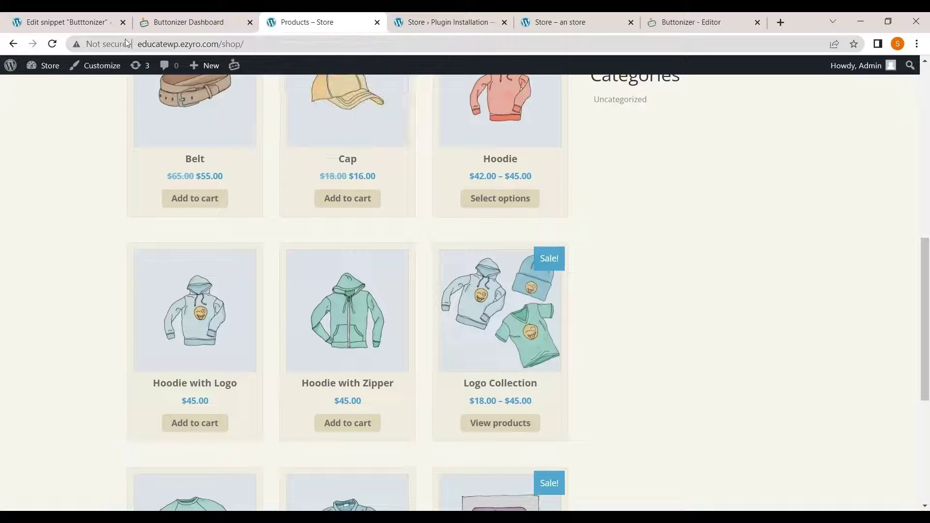
{"action": "left_click", "coordinate": [52, 43]}
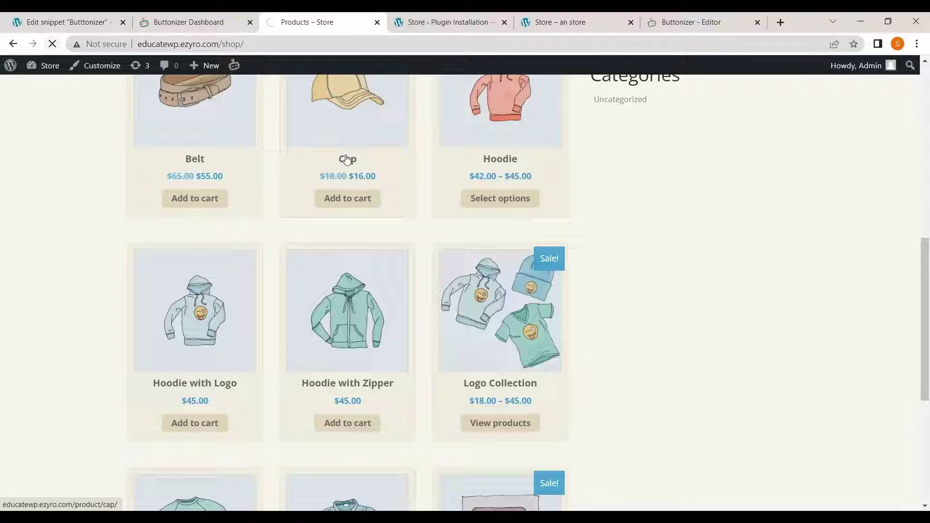
{"action": "scroll", "coordinate": [619, 294], "scroll_direction": "up", "scroll_amount": 10}
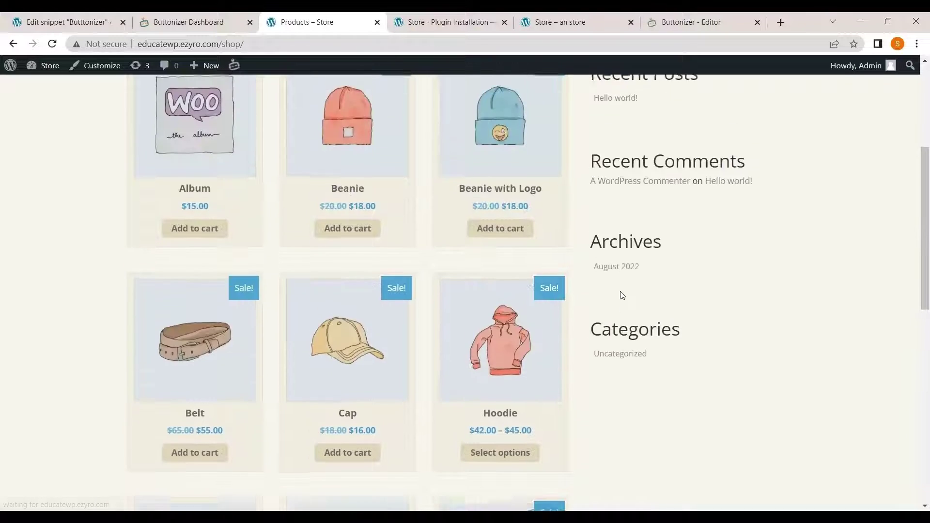
{"action": "scroll", "coordinate": [619, 292], "scroll_direction": "down", "scroll_amount": 10}
{"action": "scroll", "coordinate": [618, 293], "scroll_direction": "up", "scroll_amount": 1}
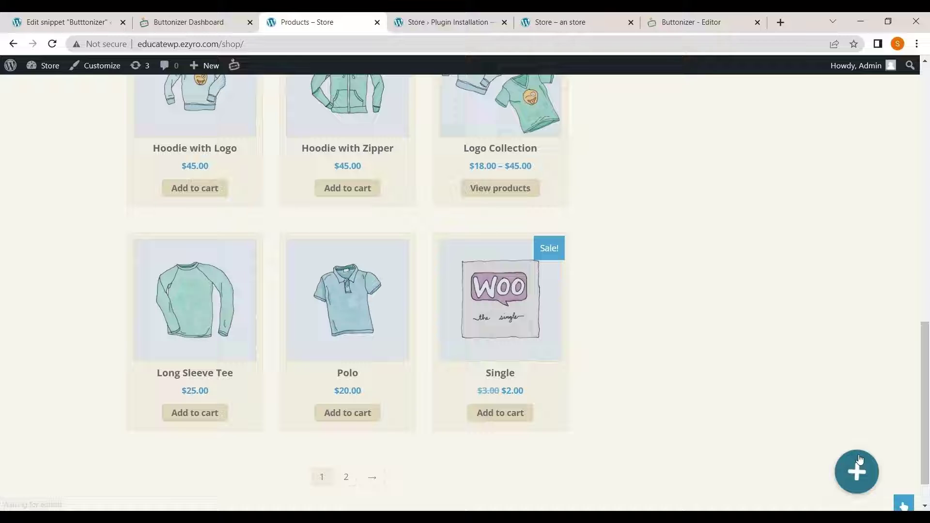
{"action": "left_click", "coordinate": [871, 469]}
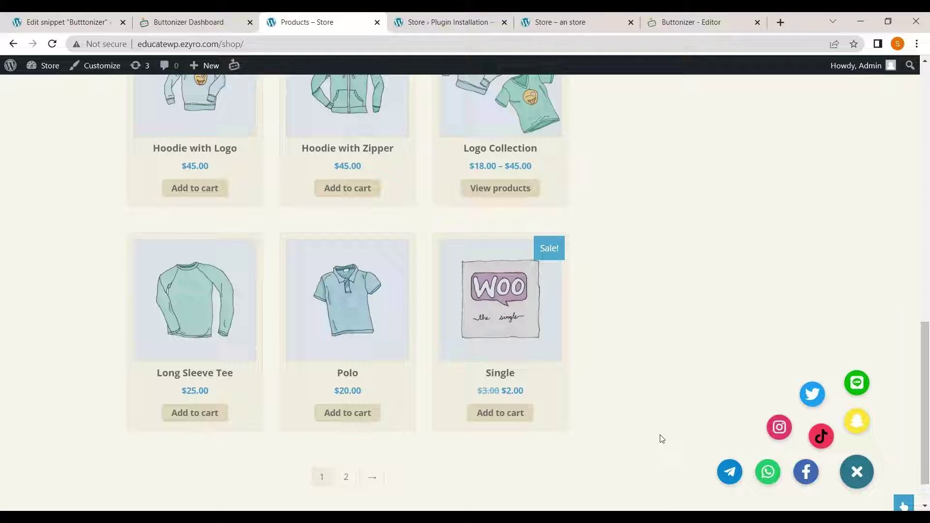
{"action": "scroll", "coordinate": [419, 150], "scroll_direction": "up", "scroll_amount": 10}
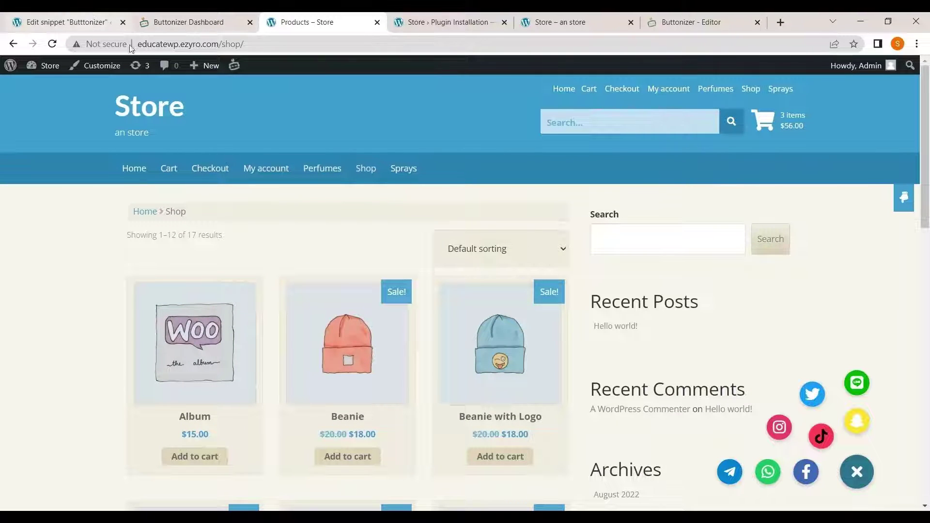
- Close the install instructions with FINISH, glance at the WPCode snippet, and return to the editor
{"action": "left_click", "coordinate": [726, 20]}
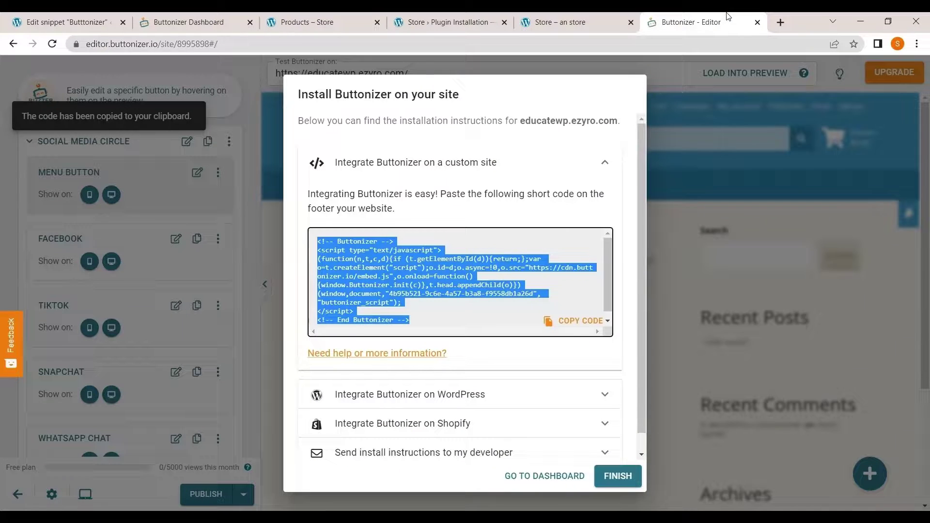
{"action": "left_click", "coordinate": [235, 133]}
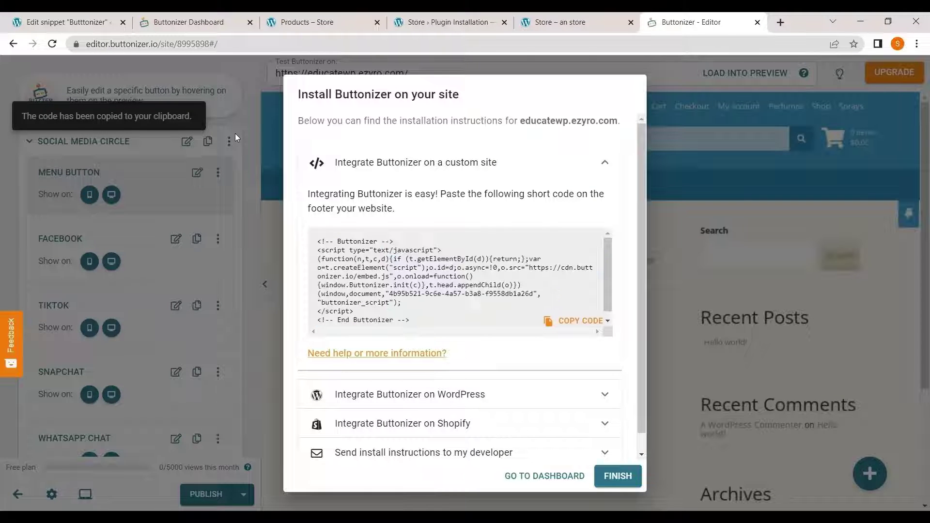
{"action": "left_click", "coordinate": [617, 476]}
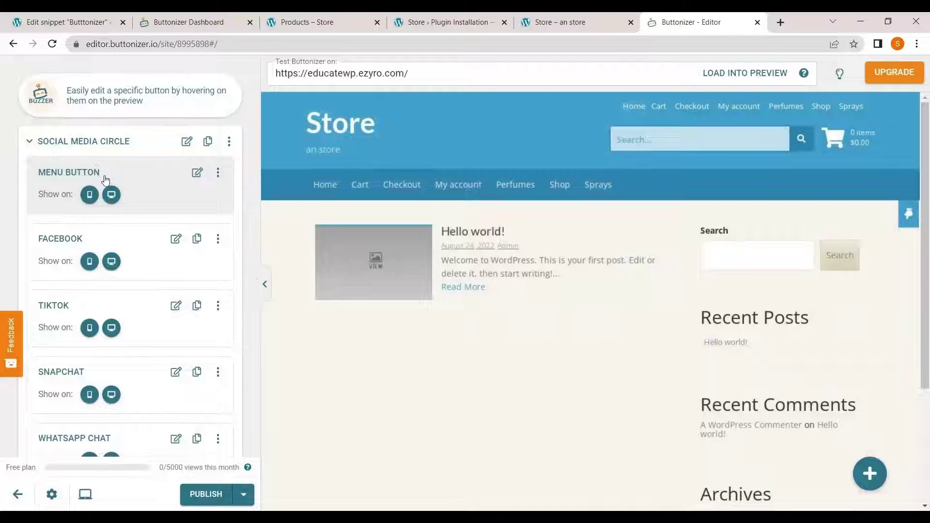
{"action": "scroll", "coordinate": [103, 174], "scroll_direction": "down", "scroll_amount": 5}
{"action": "scroll", "coordinate": [103, 175], "scroll_direction": "up", "scroll_amount": 5}
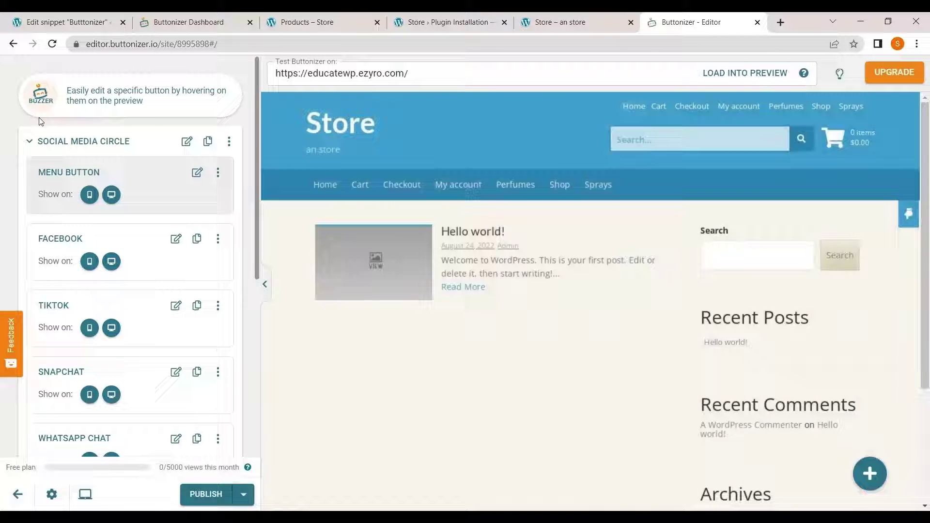
{"action": "scroll", "coordinate": [124, 155], "scroll_direction": "down", "scroll_amount": 5}
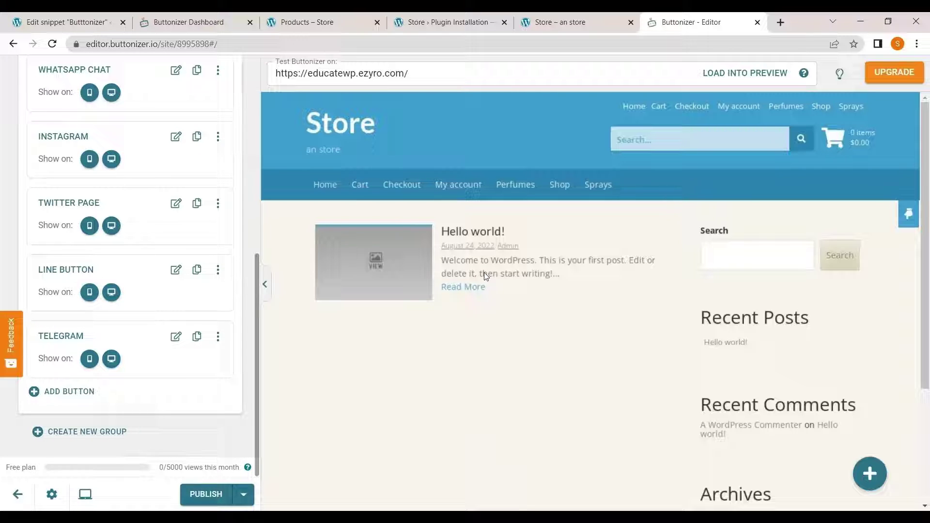
{"action": "scroll", "coordinate": [136, 237], "scroll_direction": "up", "scroll_amount": 5}
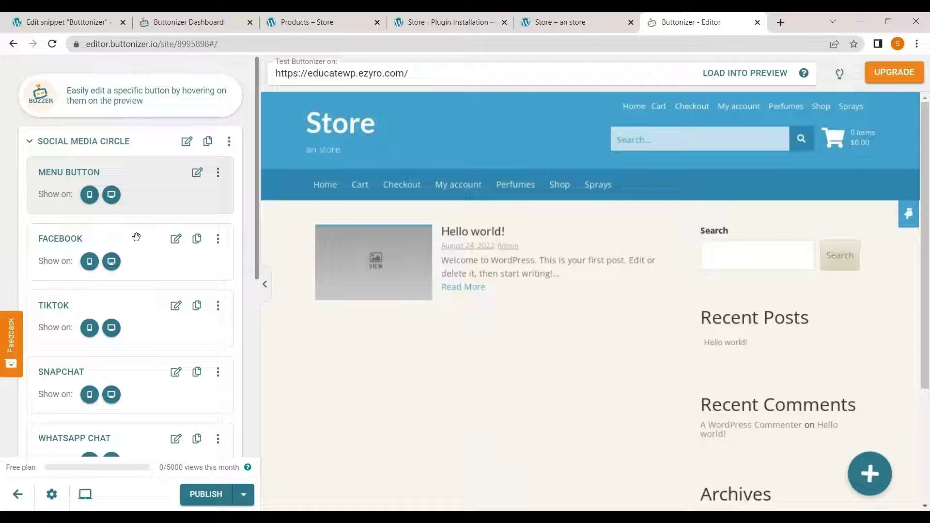
{"action": "left_click", "coordinate": [109, 22]}
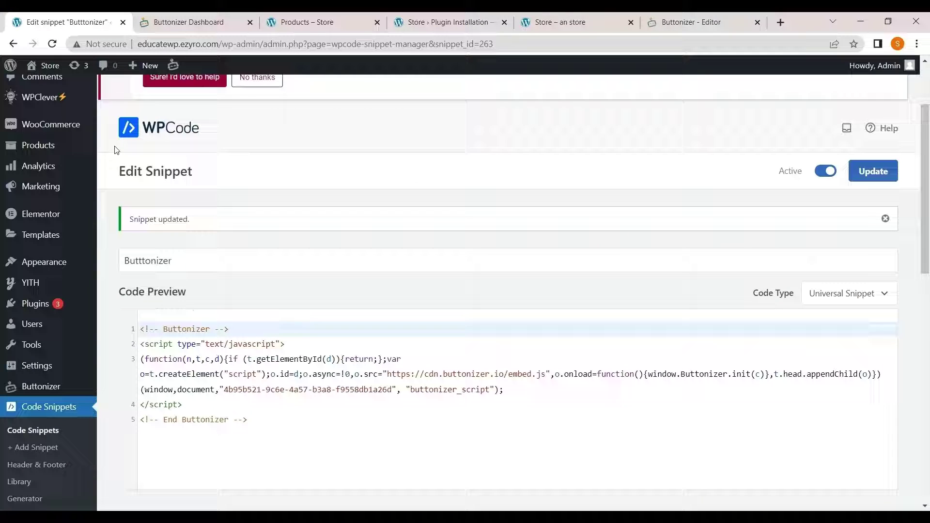
{"action": "left_click", "coordinate": [698, 22]}
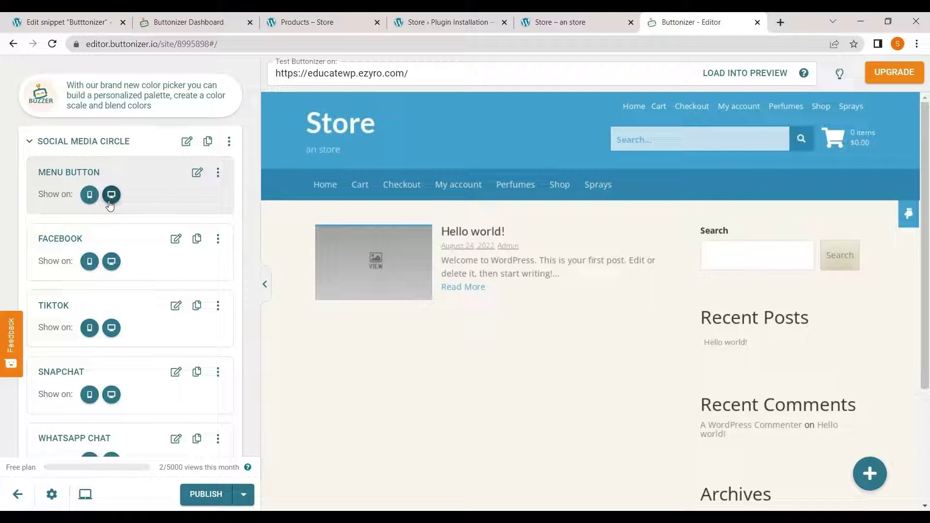
- Open the main menu button's Style settings and expand its icon options
{"action": "left_click", "coordinate": [198, 173]}
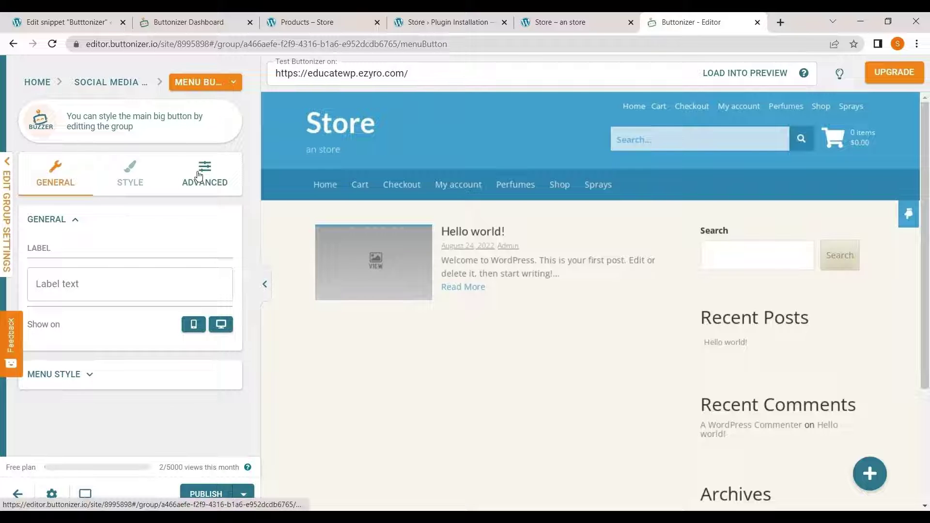
{"action": "left_click", "coordinate": [131, 193]}
{"action": "scroll", "coordinate": [114, 264], "scroll_direction": "down", "scroll_amount": 3}
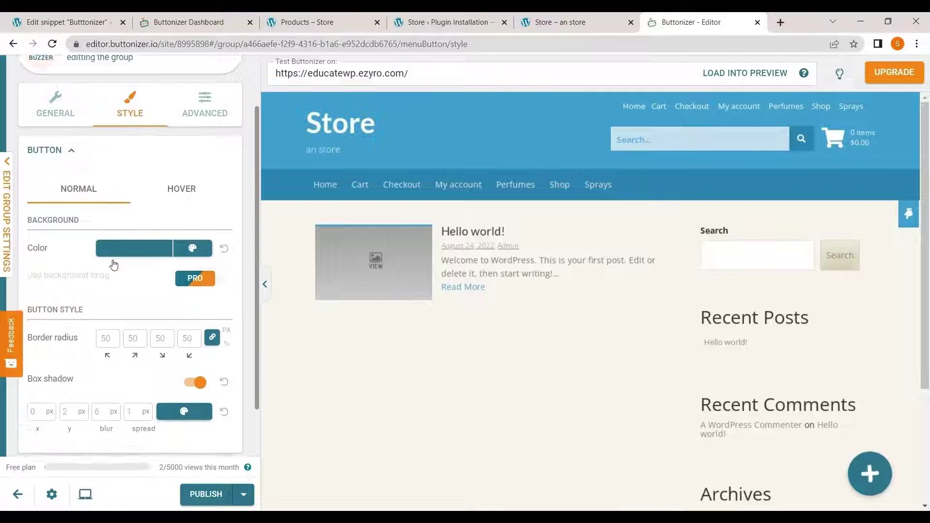
{"action": "scroll", "coordinate": [44, 374], "scroll_direction": "down", "scroll_amount": 1}
{"action": "left_click", "coordinate": [44, 384]}
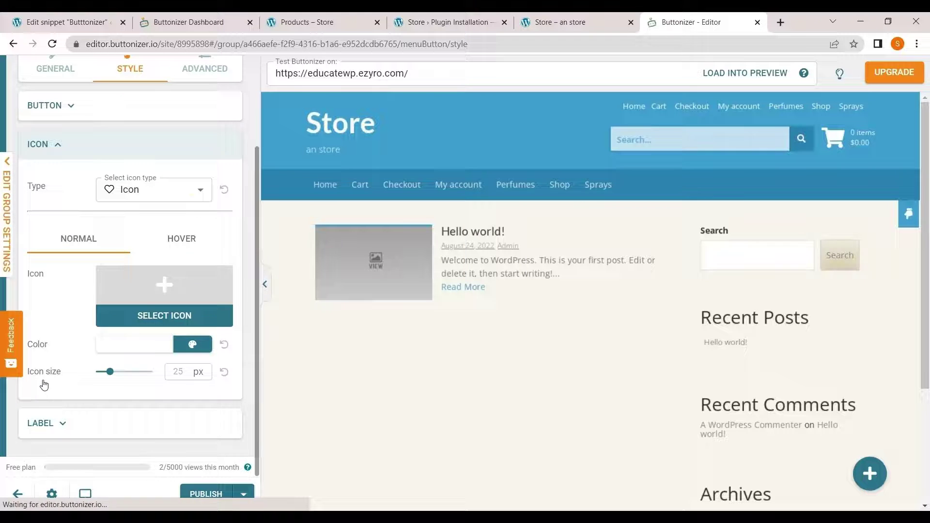
- Swap the plus icon for the comment-alt speech bubble found by searching 'mess', then check the Hover icon options
{"action": "left_click", "coordinate": [147, 293]}
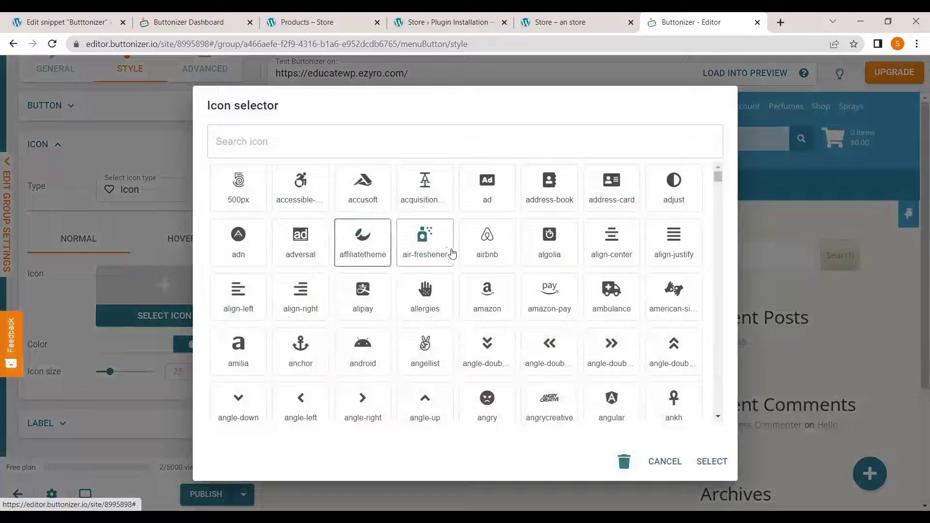
{"action": "left_click", "coordinate": [412, 142]}
{"action": "type", "text": "mess"}
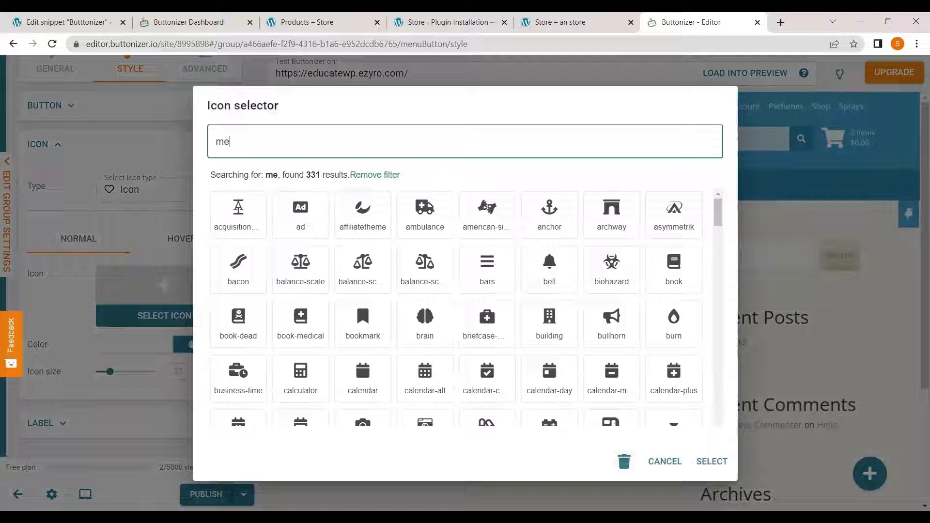
{"action": "left_click", "coordinate": [299, 213]}
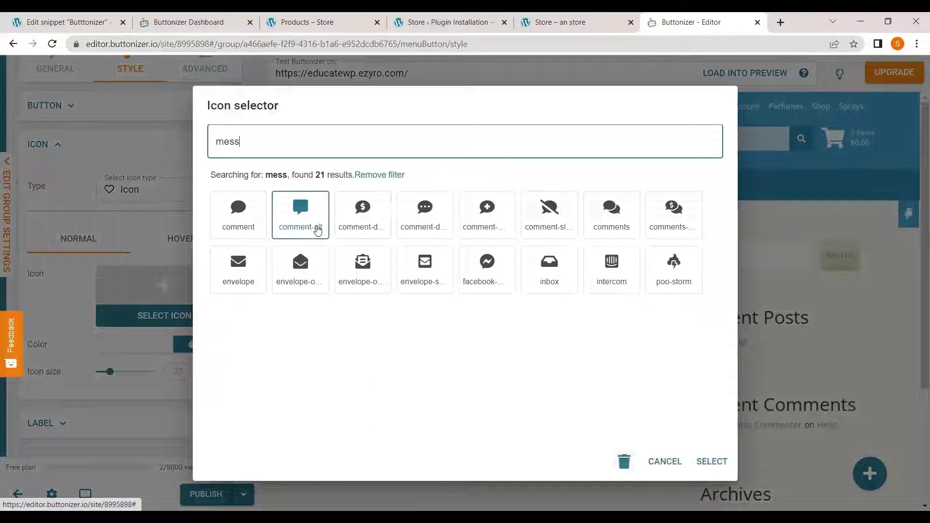
{"action": "left_click", "coordinate": [318, 228]}
{"action": "left_click", "coordinate": [711, 462]}
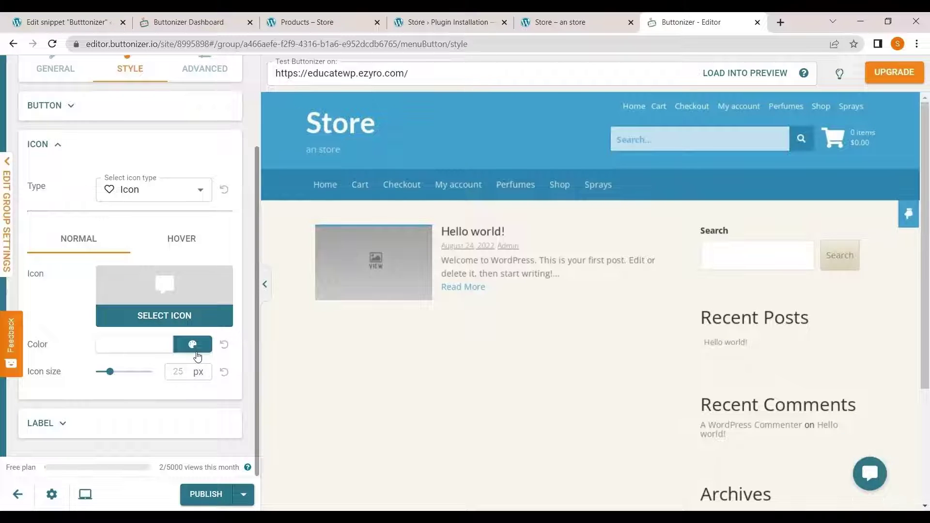
{"action": "left_click", "coordinate": [172, 248]}
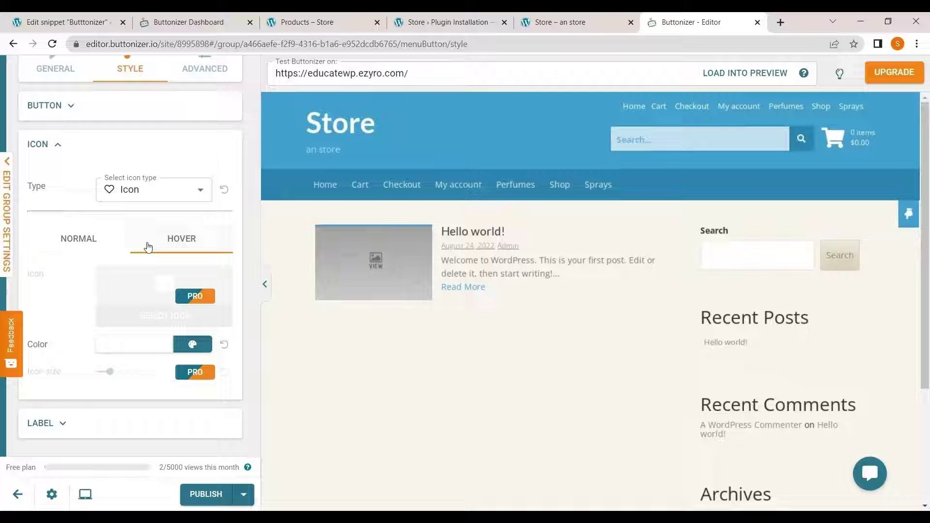
- Review the Advanced and General tabs, then go back through the Social Media Circle group to its button list
{"action": "left_click", "coordinate": [77, 238]}
{"action": "scroll", "coordinate": [101, 243], "scroll_direction": "up", "scroll_amount": 3}
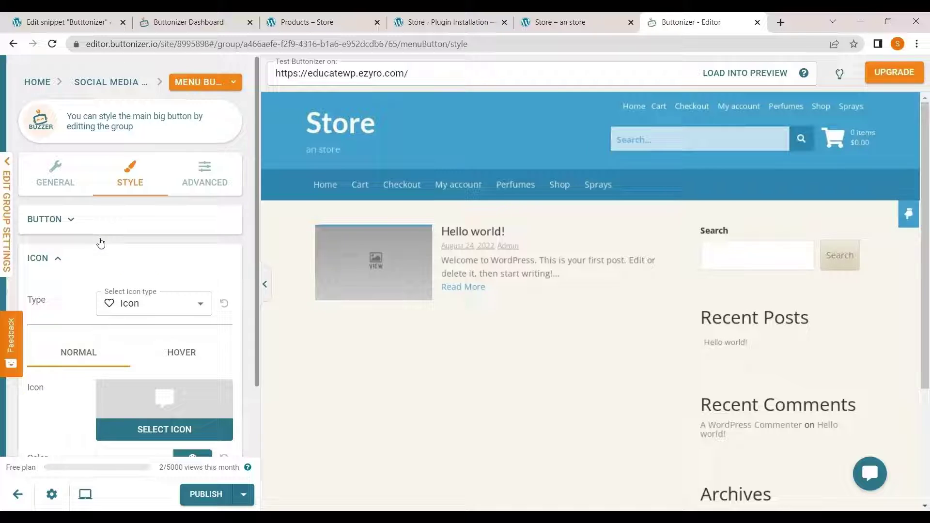
{"action": "left_click", "coordinate": [213, 183]}
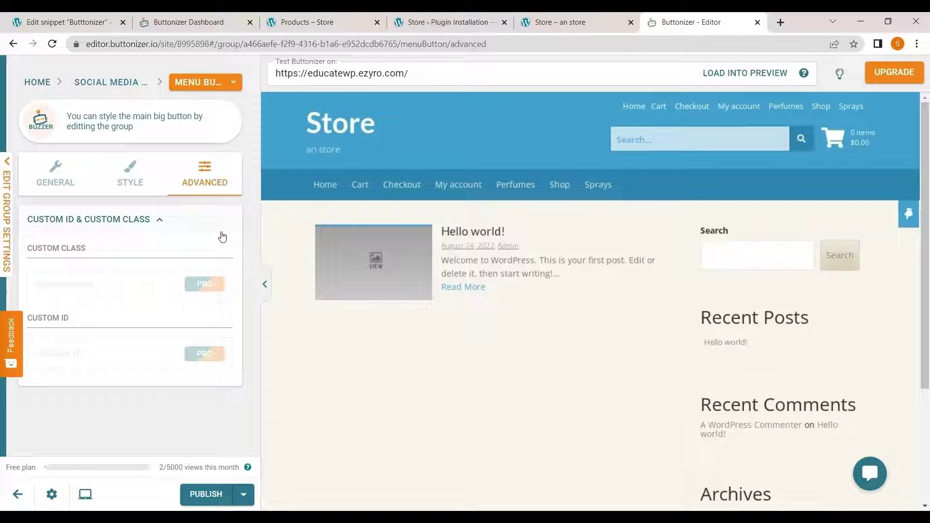
{"action": "left_click", "coordinate": [74, 181]}
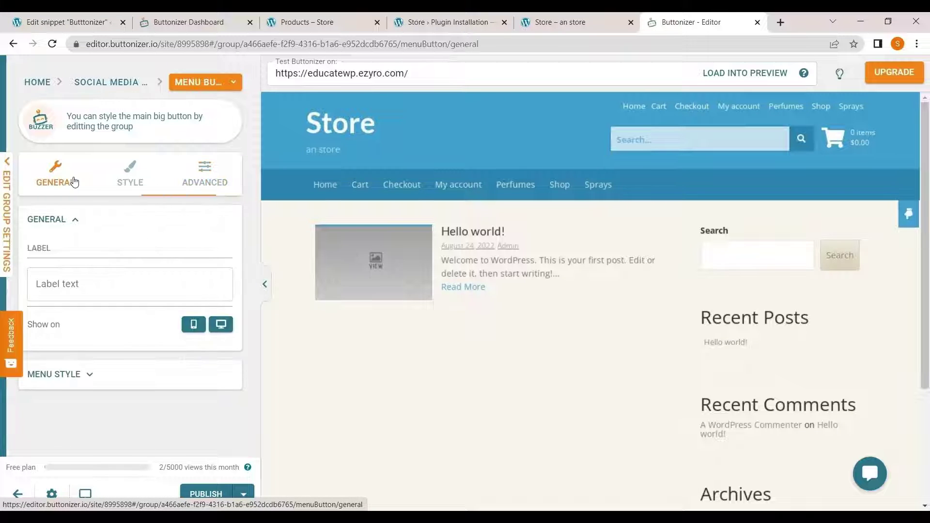
{"action": "left_click", "coordinate": [101, 91]}
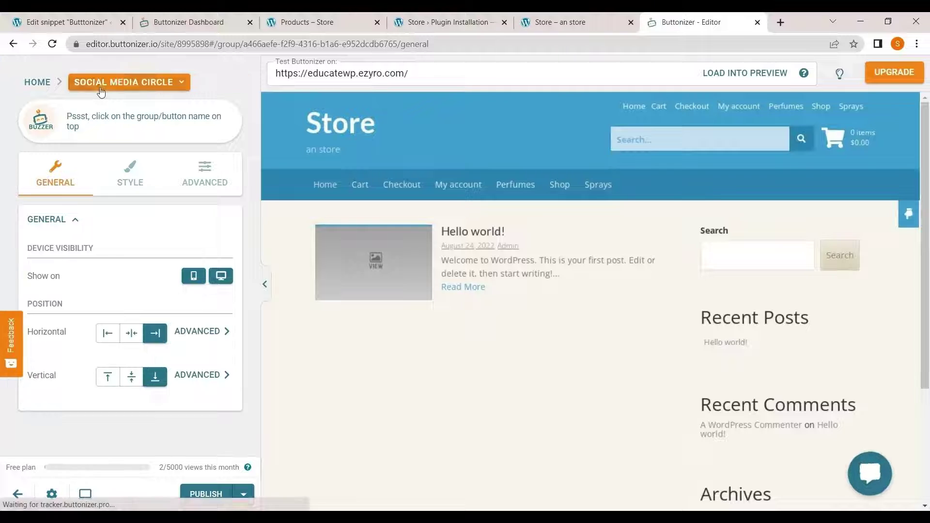
{"action": "left_click", "coordinate": [44, 86]}
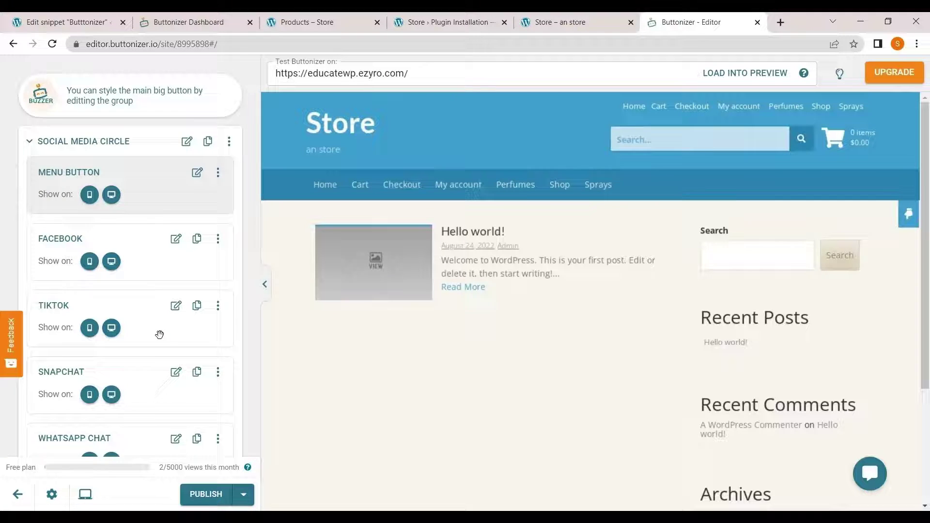
{"action": "scroll", "coordinate": [159, 335], "scroll_direction": "down", "scroll_amount": 5}
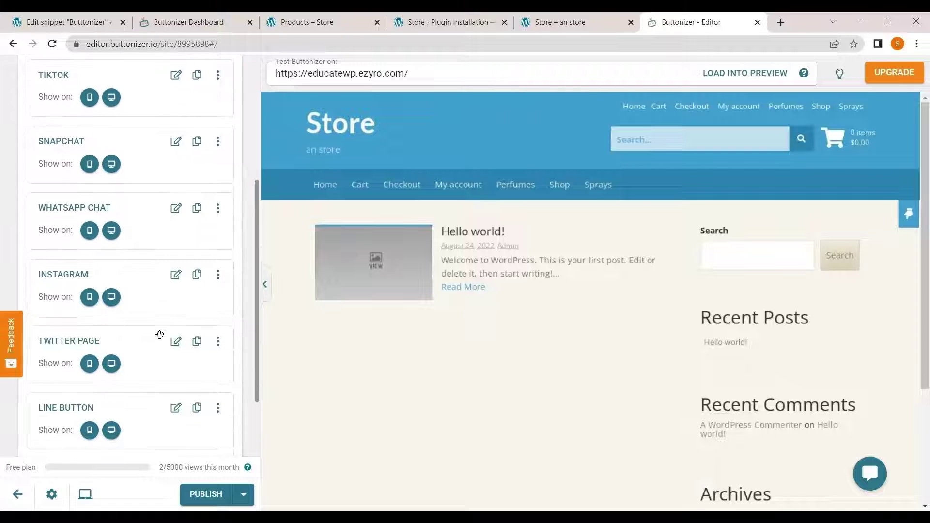